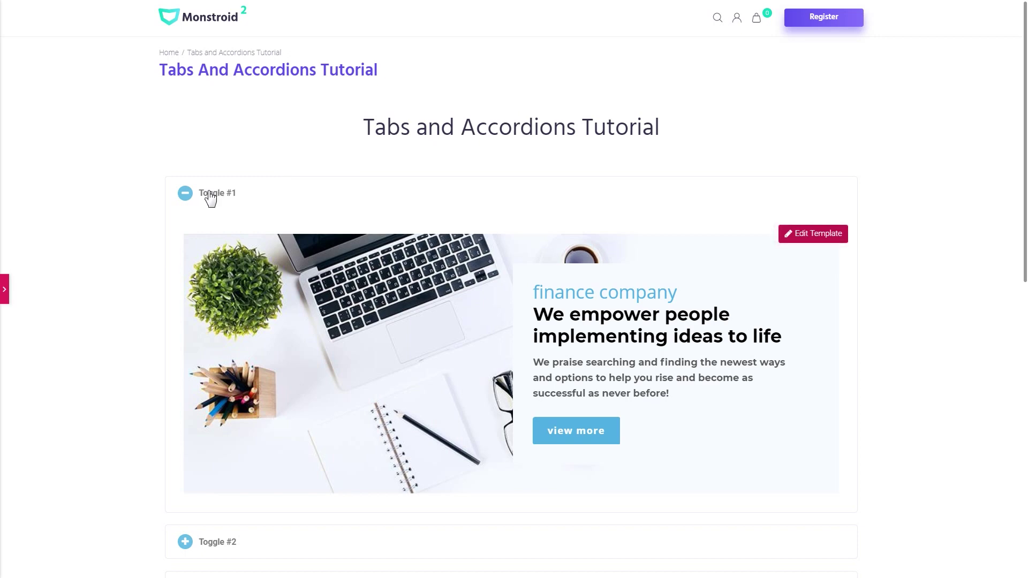
# Expand Toggles #1–#3 of the existing accordion to preview their content.
pyautogui.scroll(-2, 234, 362)
pyautogui.click(230, 459)
pyautogui.click(225, 551)
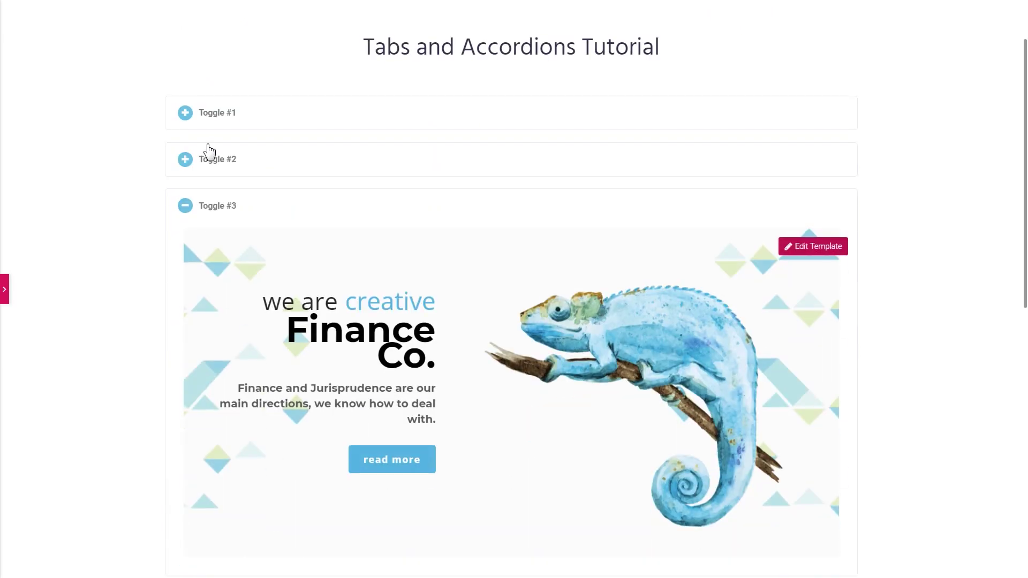
pyautogui.click(208, 157)
pyautogui.click(218, 125)
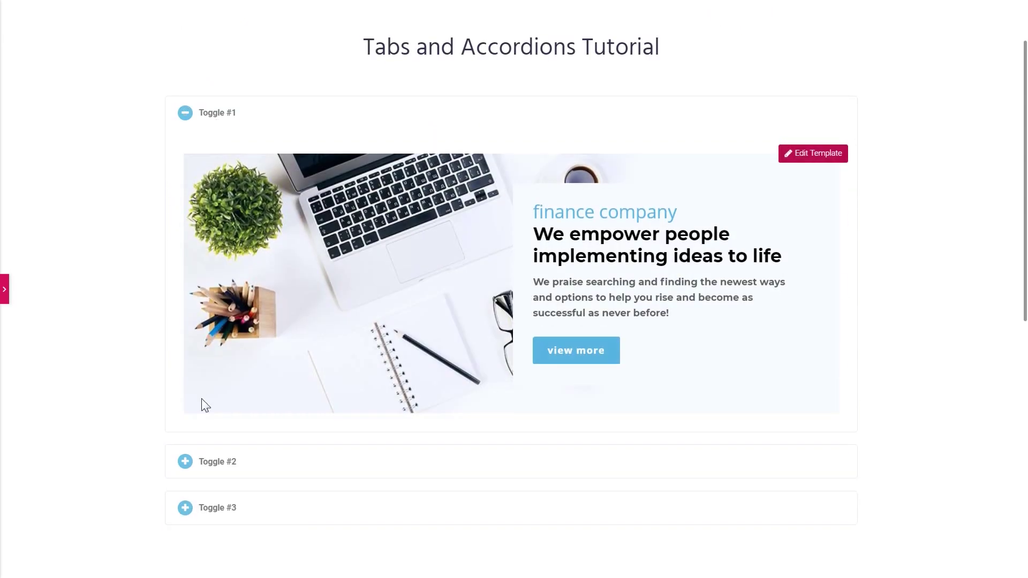
pyautogui.click(215, 461)
pyautogui.click(224, 557)
# Switch through Tabs #1–#3 of the existing tabs widget to preview their content.
pyautogui.scroll(-10, 429, 364)
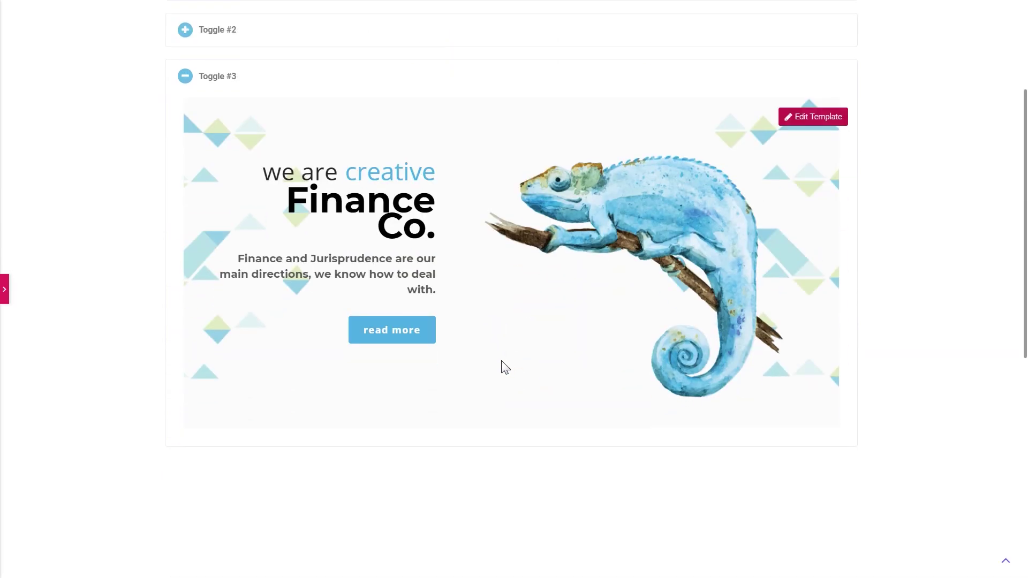
pyautogui.click(258, 224)
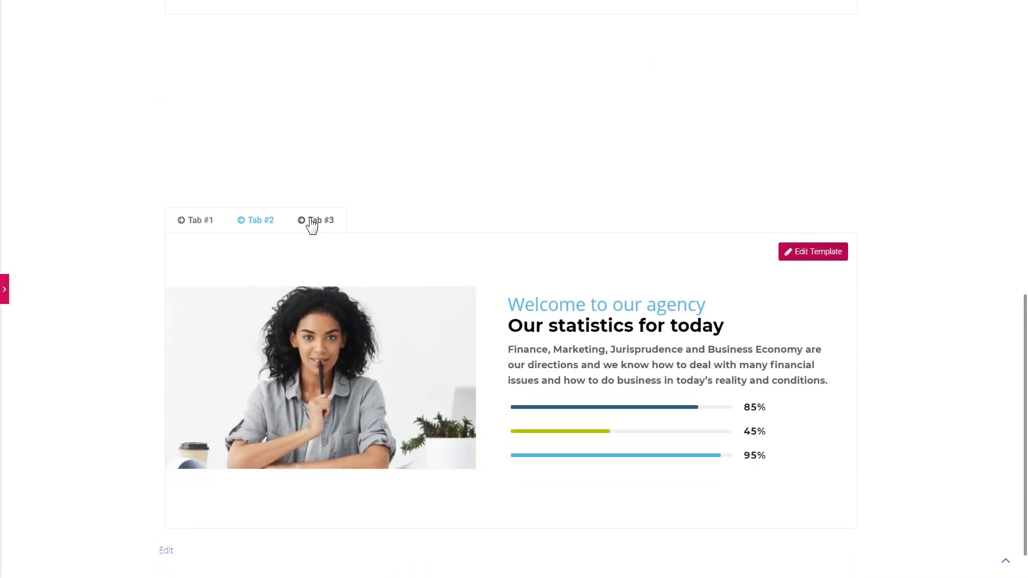
pyautogui.click(310, 224)
pyautogui.click(204, 225)
pyautogui.click(258, 222)
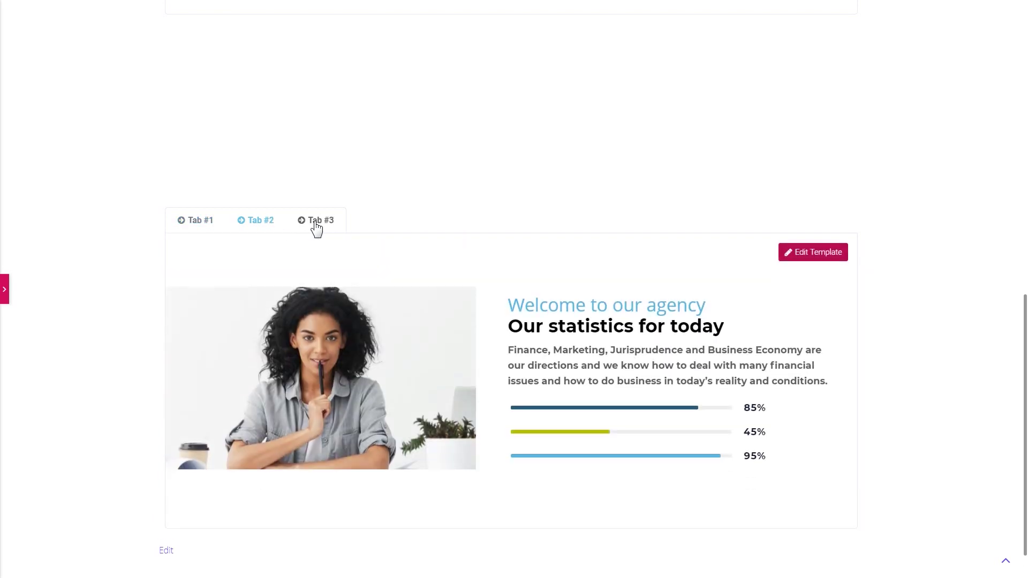
pyautogui.click(316, 225)
# In the editor, delete the tabs section, the empty section and the accordion toggle section.
pyautogui.click(5, 298)
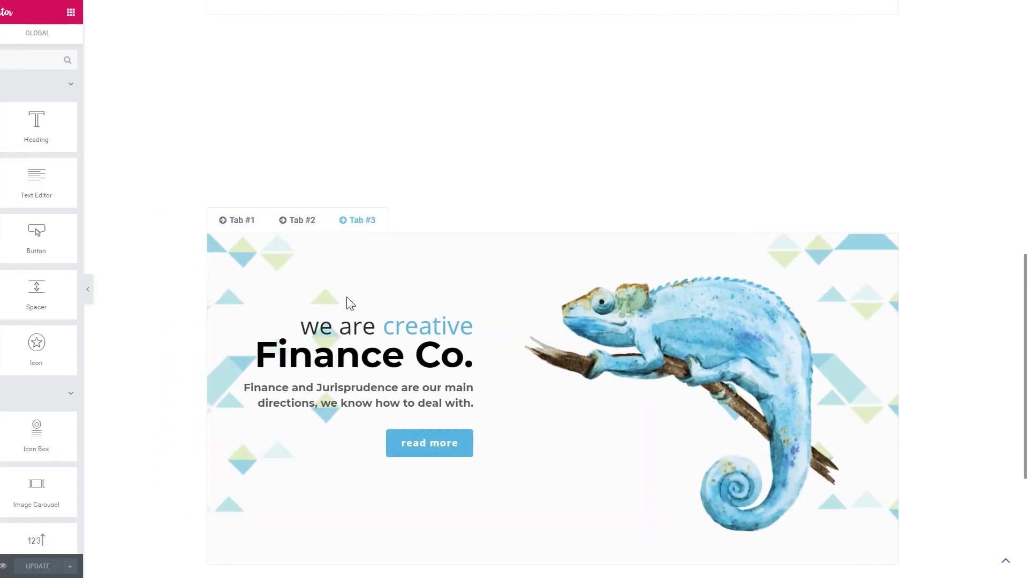
pyautogui.scroll(12, 567, 330)
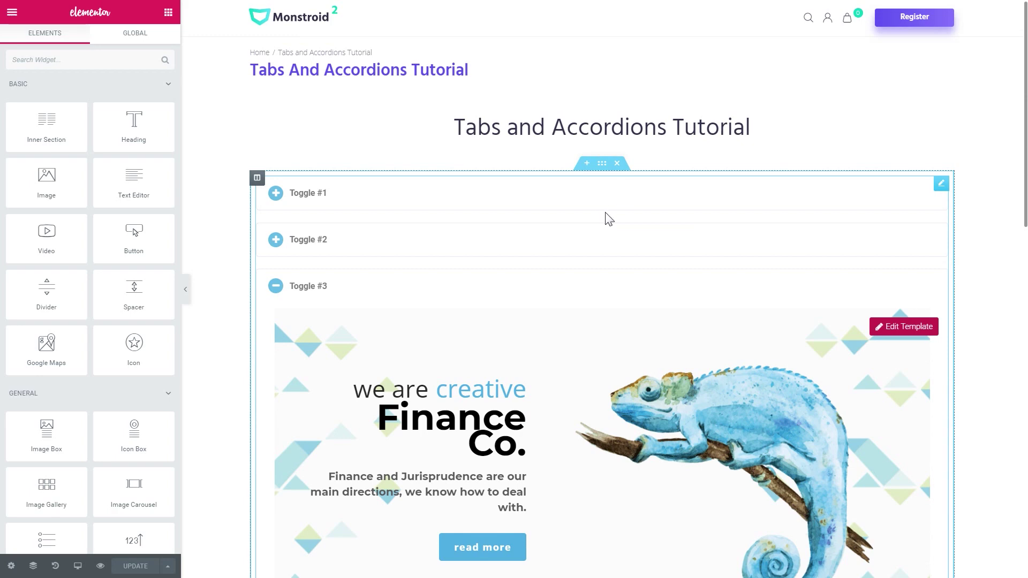
pyautogui.scroll(-9, 607, 252)
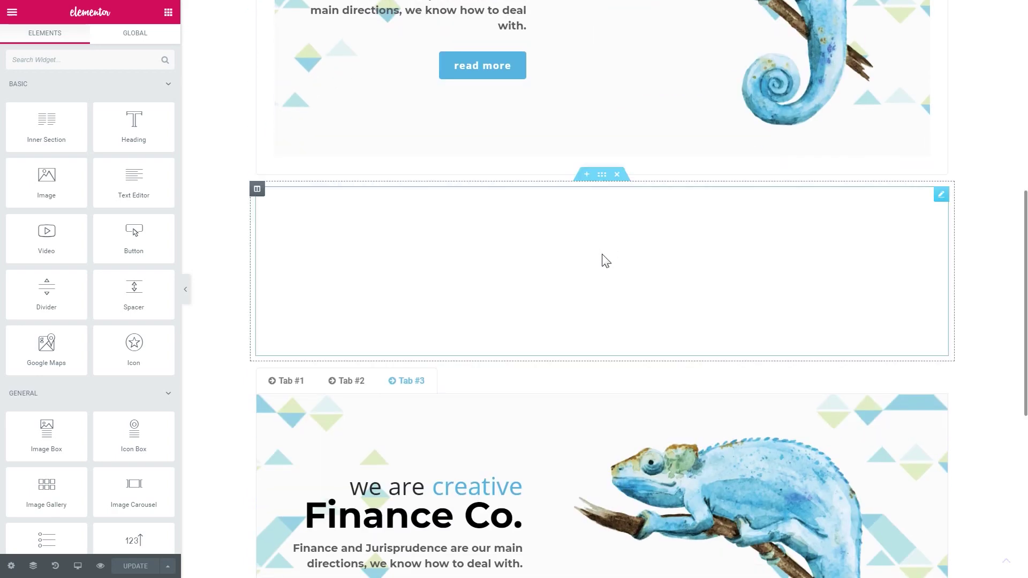
pyautogui.scroll(-3, 605, 261)
pyautogui.scroll(-3, 568, 328)
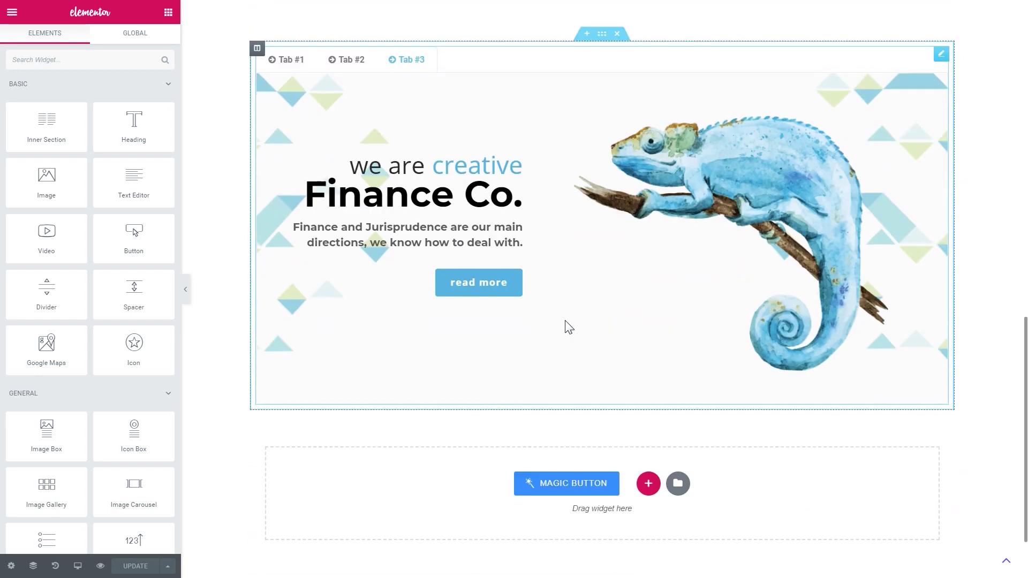
pyautogui.scroll(5, 567, 326)
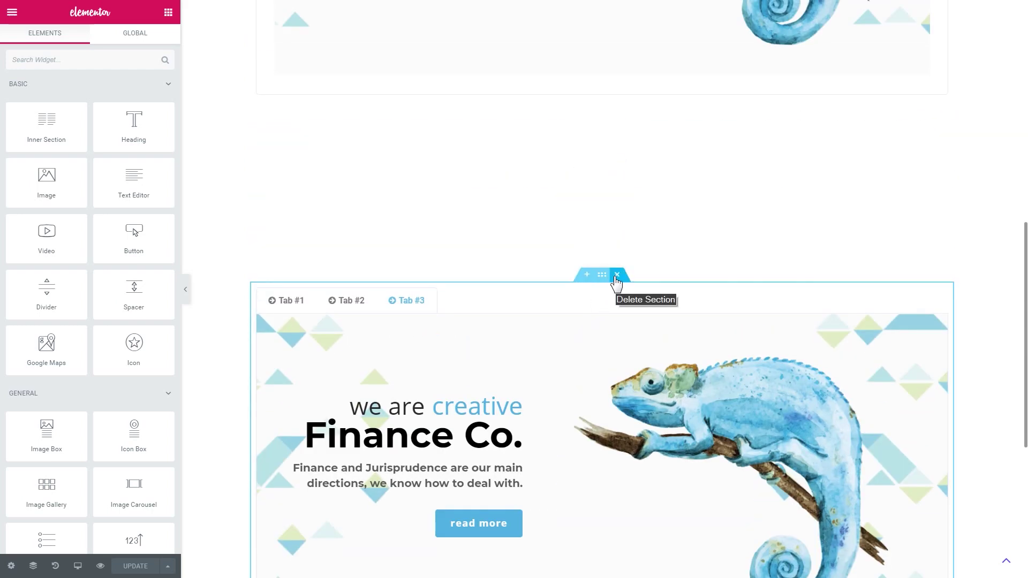
pyautogui.click(617, 276)
pyautogui.scroll(3, 616, 316)
pyautogui.click(616, 299)
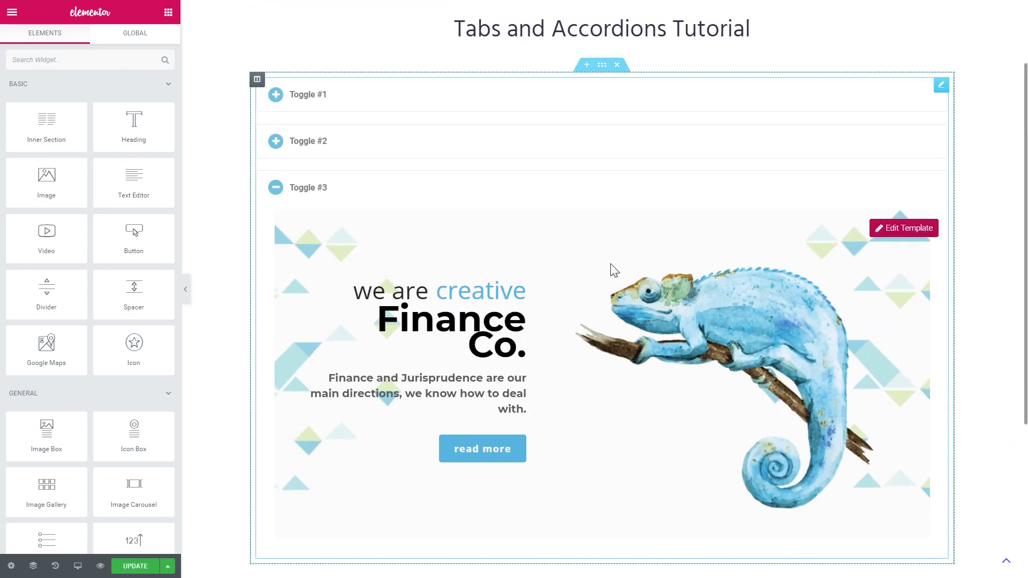
pyautogui.click(615, 64)
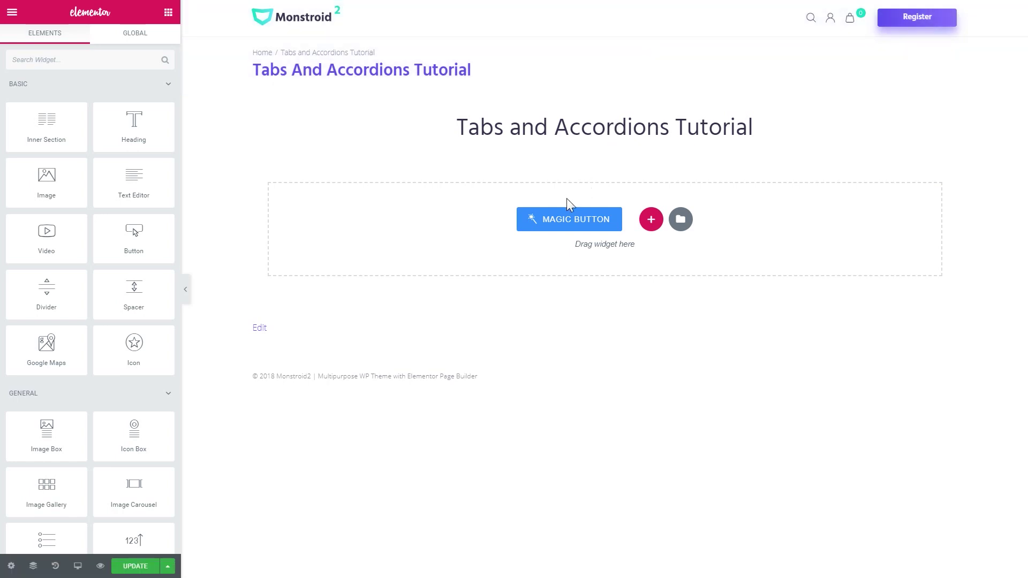
# Search 'tabs', drop the JetTabs Tabs widget under the page title, and expand Tab #1.
pyautogui.click(87, 59)
pyautogui.write('tabs')
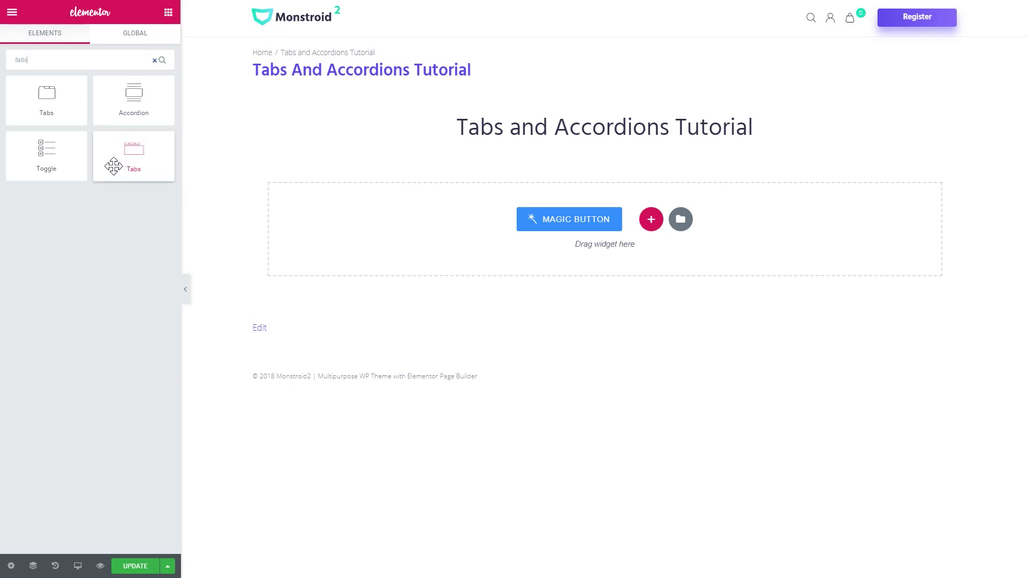
pyautogui.moveTo(119, 166); pyautogui.dragTo(332, 233)
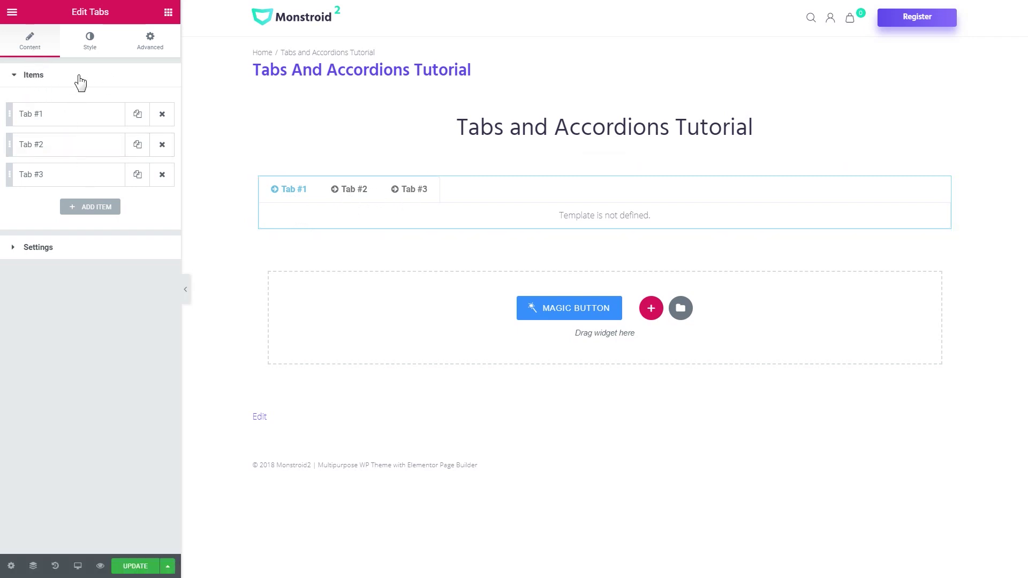
pyautogui.click(60, 122)
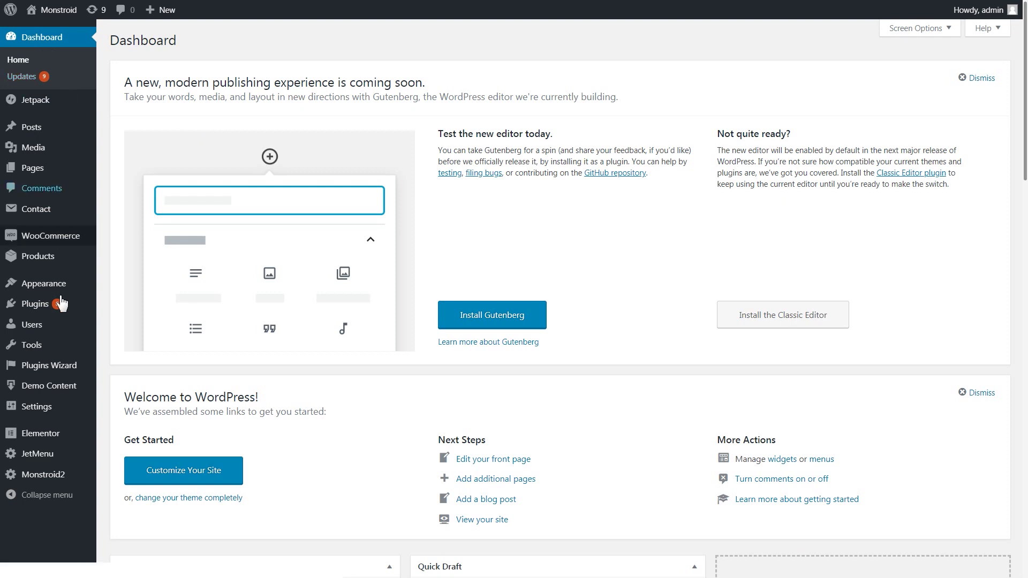
# Review the tutorial #1–#3 templates in Elementor's My Templates, then reopen the page in Elementor.
pyautogui.moveTo(61, 437)
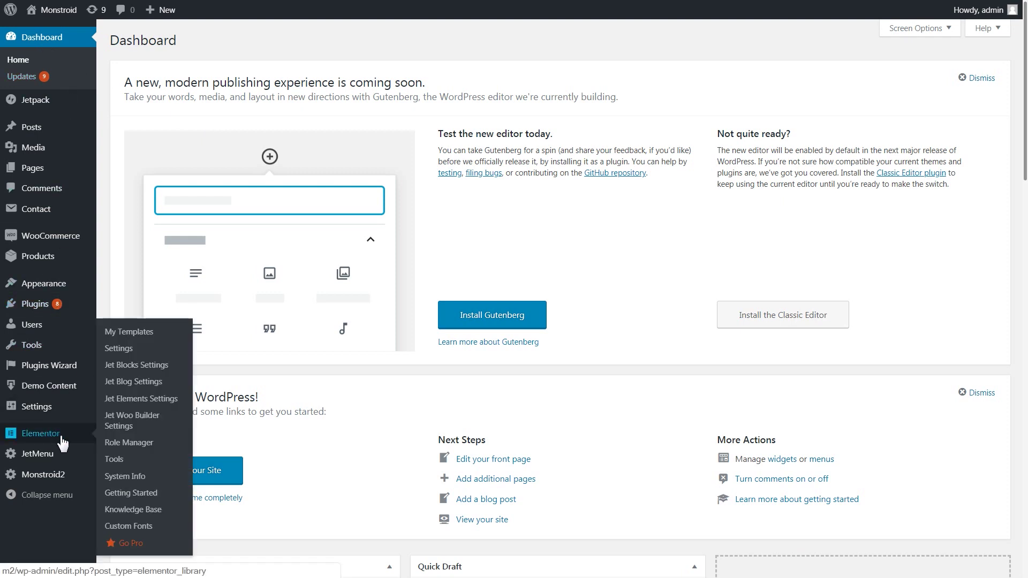
pyautogui.click(123, 335)
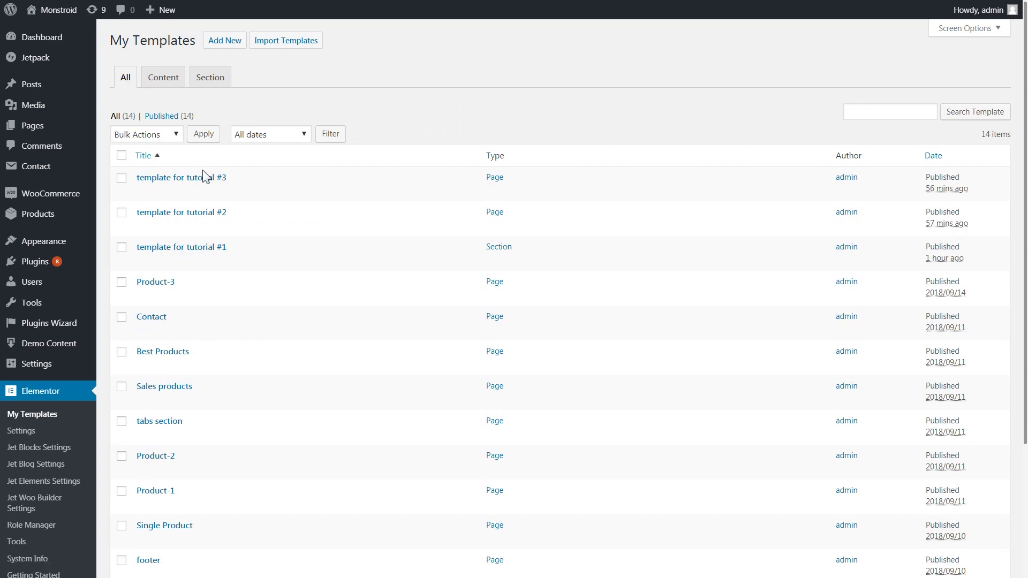
pyautogui.scroll(-3, 211, 187)
pyautogui.scroll(3, 168, 458)
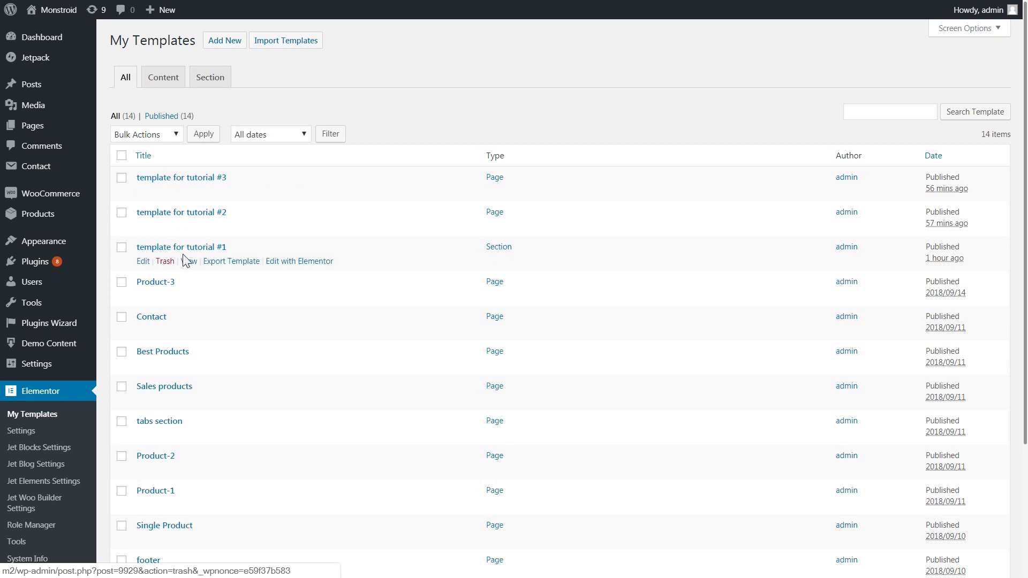
pyautogui.click(288, 262)
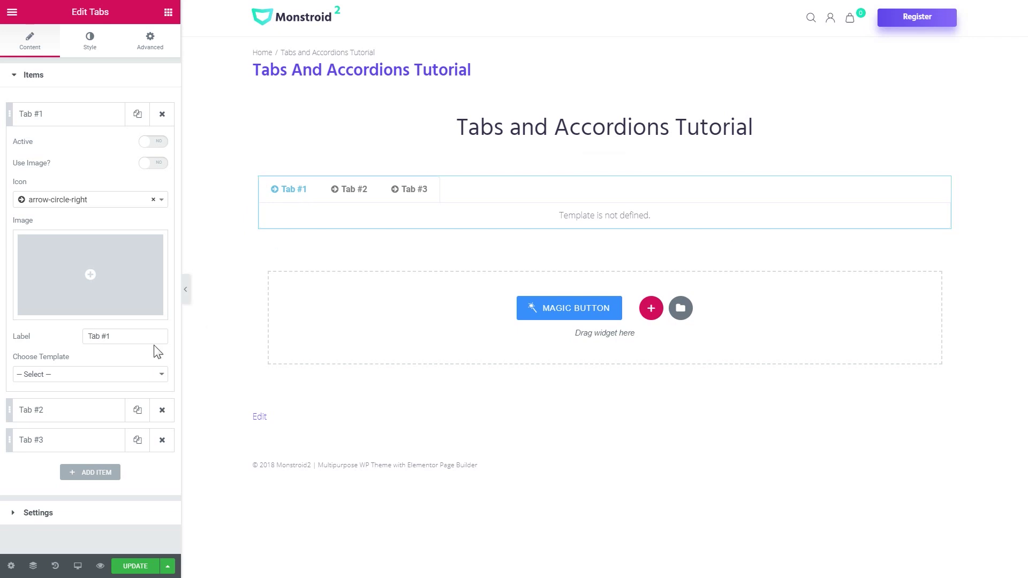
# Assign the templates for tutorial #1, #2 and #3 to Tab #1, #2 and #3.
pyautogui.click(55, 375)
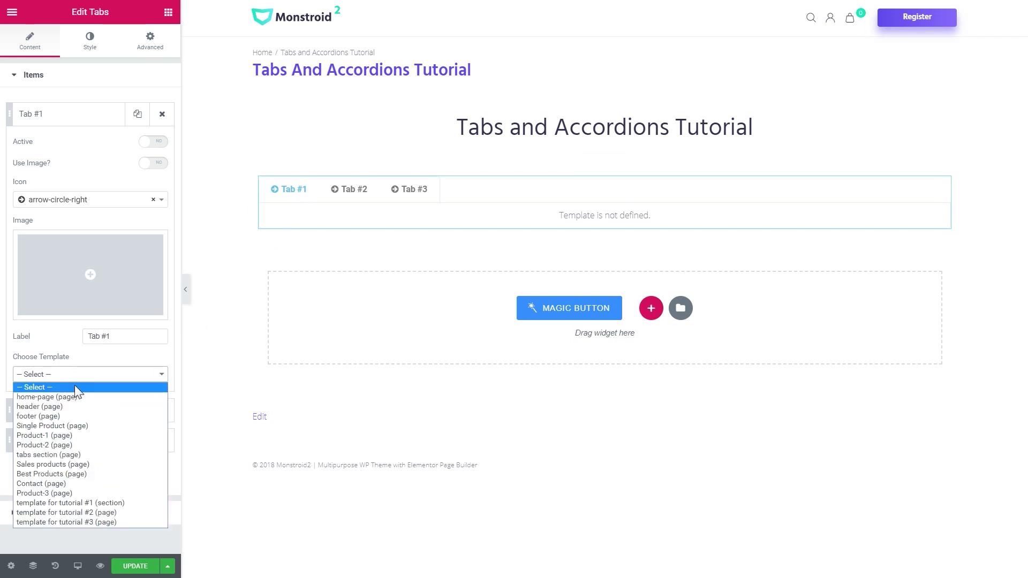
pyautogui.click(72, 503)
pyautogui.click(45, 410)
pyautogui.click(48, 404)
pyautogui.click(94, 543)
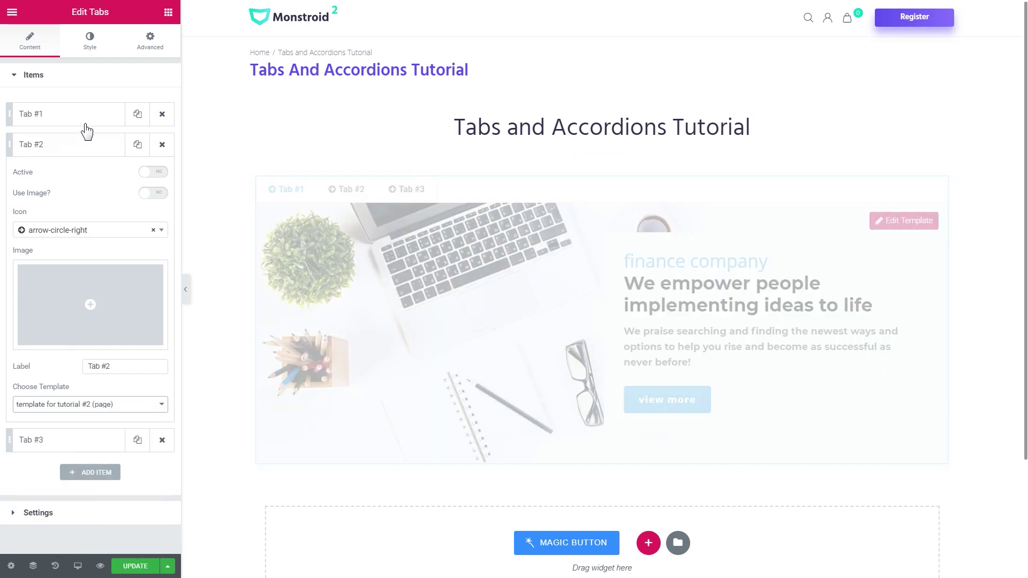
pyautogui.click(64, 152)
pyautogui.click(65, 174)
pyautogui.click(91, 434)
pyautogui.click(92, 421)
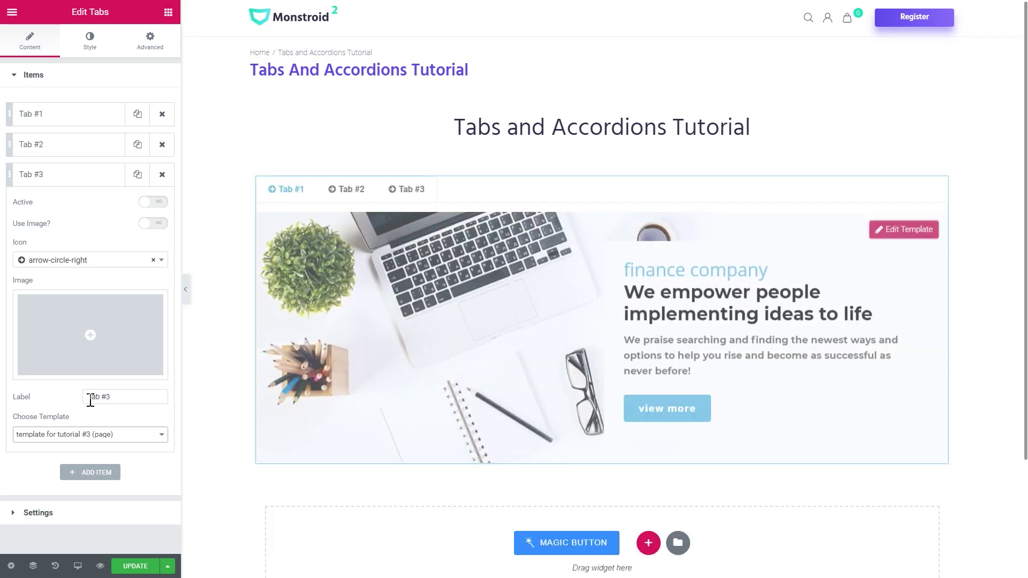
# Preview each tab's template content, ending on Tab #1's finance company content.
pyautogui.click(348, 190)
pyautogui.click(403, 190)
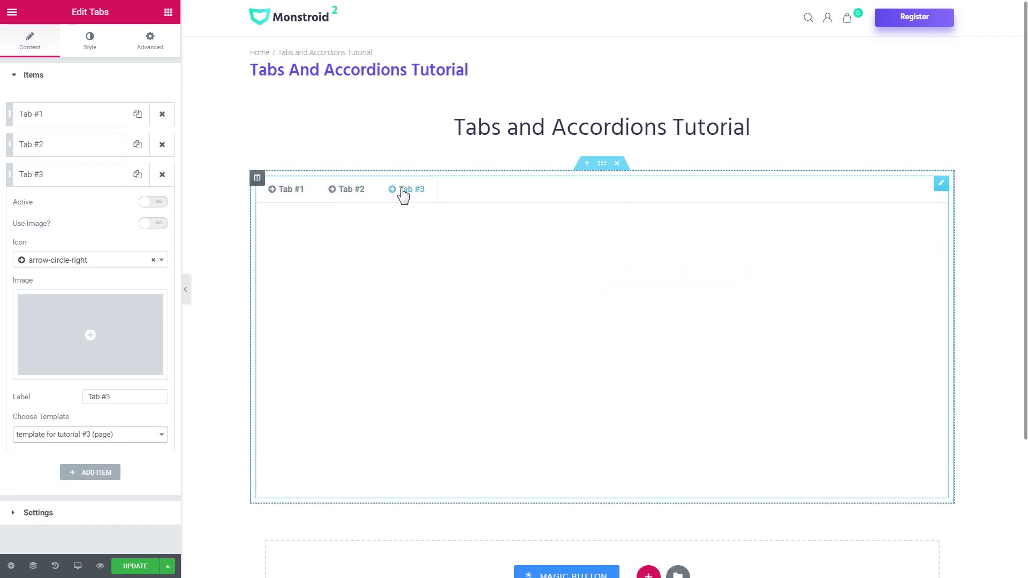
pyautogui.click(290, 192)
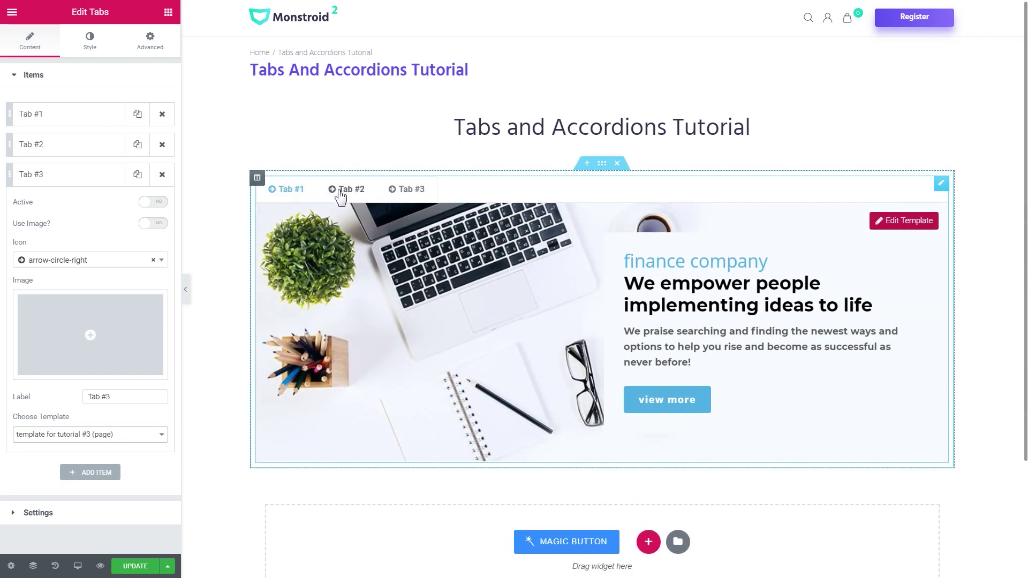
pyautogui.click(342, 193)
pyautogui.click(284, 192)
pyautogui.click(59, 182)
pyautogui.click(41, 117)
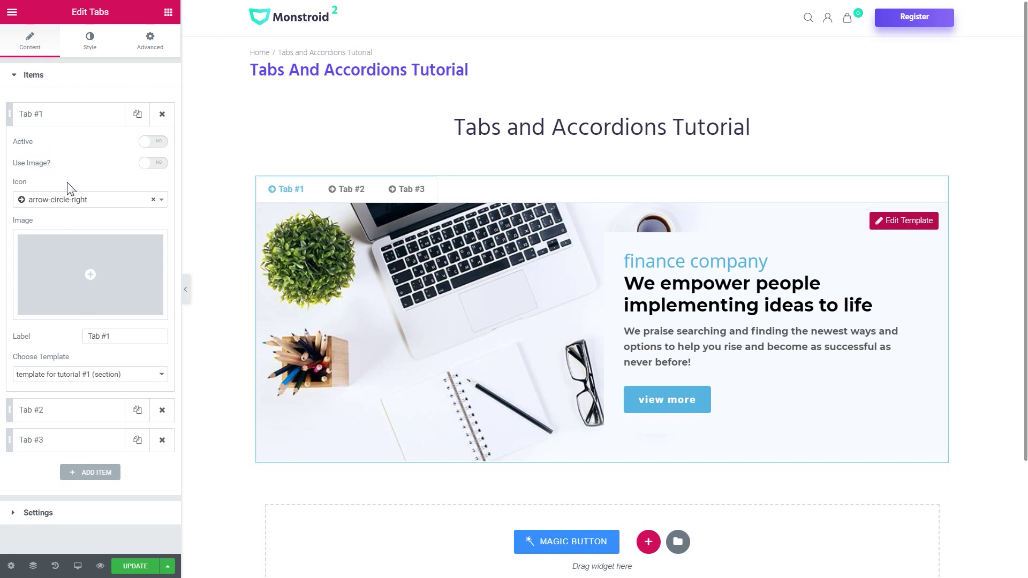
# Enable 'Use Image?' for Tab #1, leaving Tab #2's default-open setting off.
pyautogui.click(142, 143)
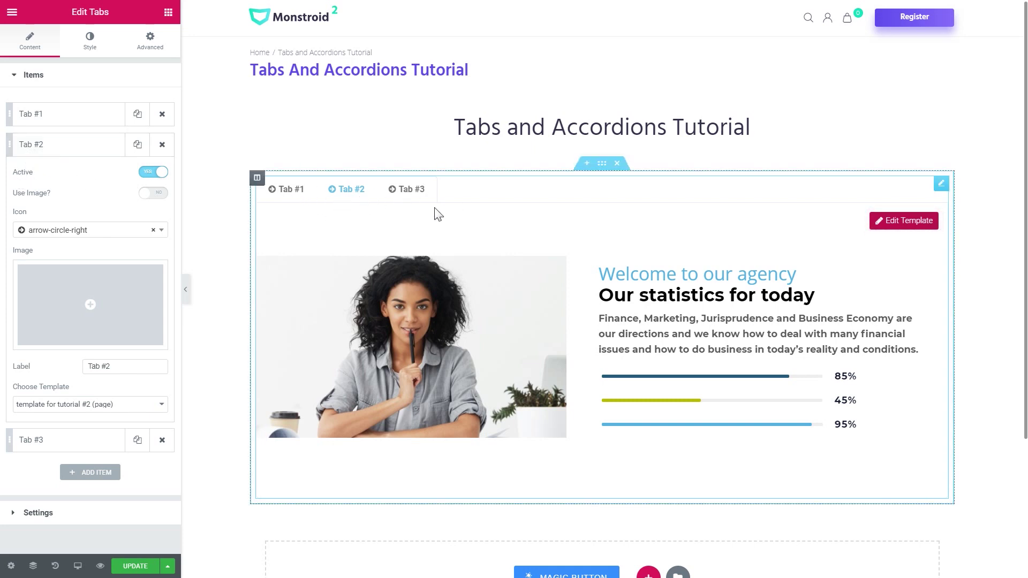
pyautogui.click(140, 171)
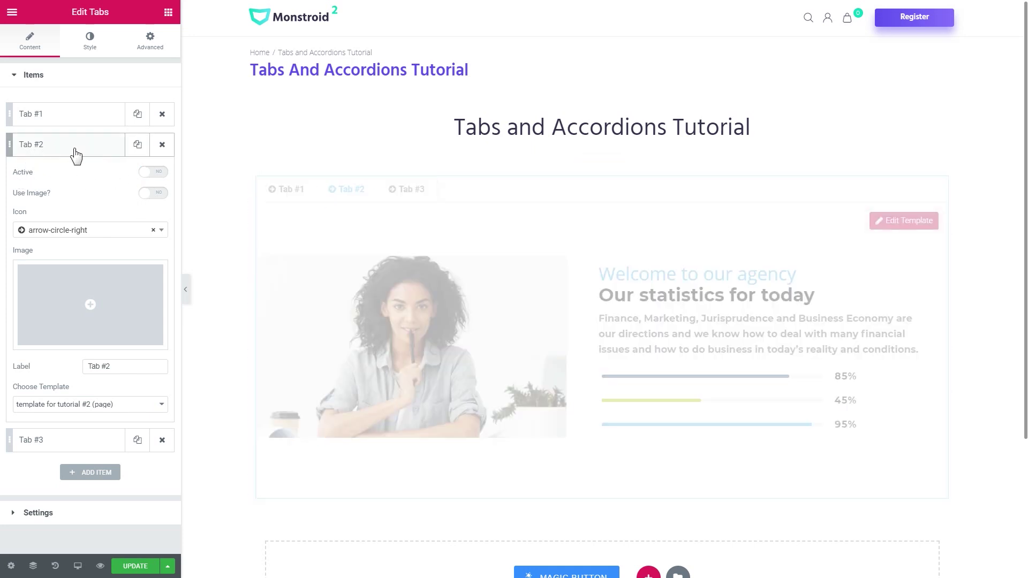
pyautogui.click(279, 189)
pyautogui.click(42, 125)
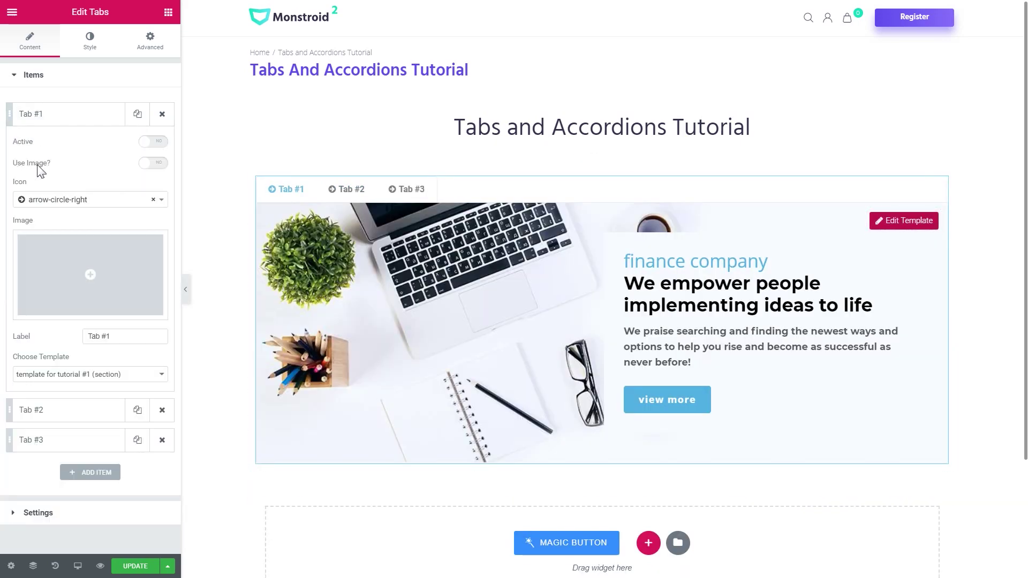
pyautogui.click(152, 164)
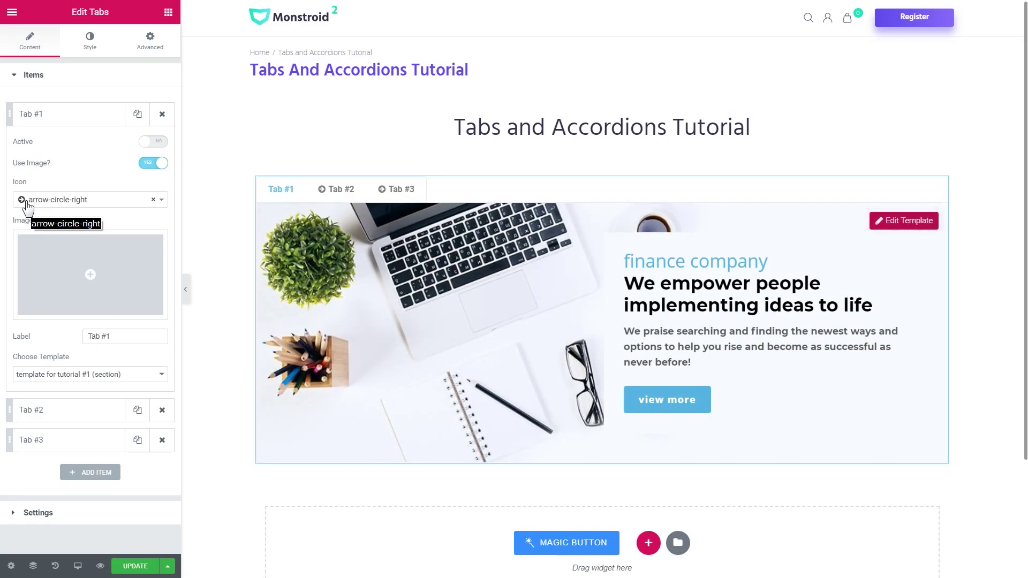
# Insert the envelope image subscribe.png from the Media Library as Tab #1's image.
pyautogui.click(95, 268)
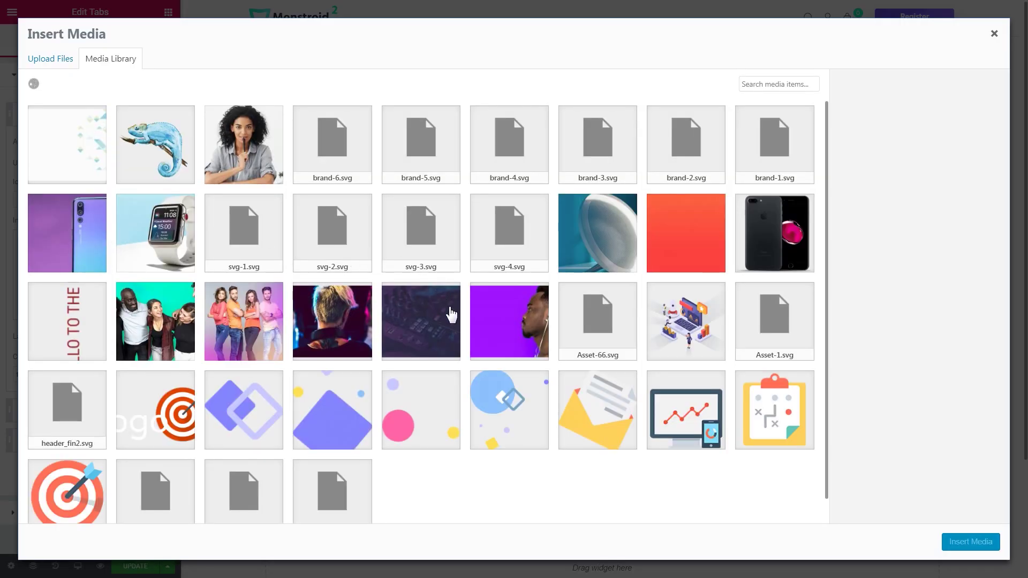
pyautogui.click(595, 399)
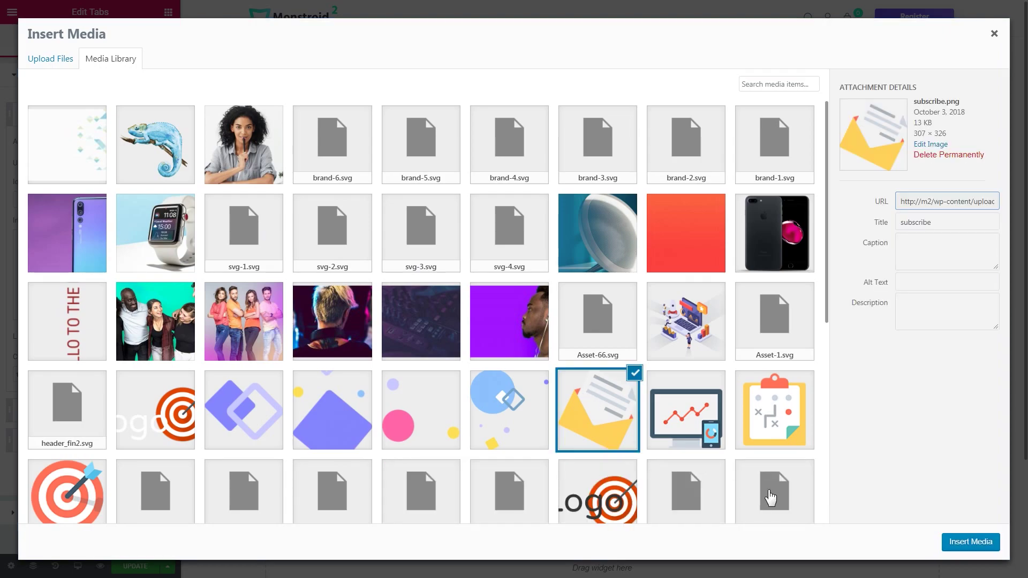
pyautogui.click(966, 546)
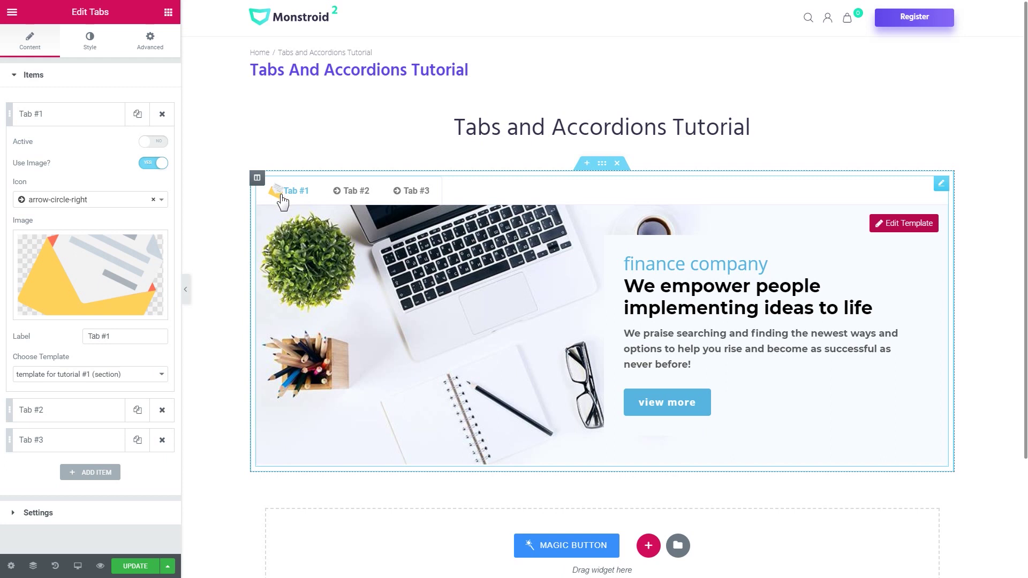
# Relabel the first tab 'Tab Name #1' and expand the tabs' Settings section.
pyautogui.moveTo(107, 251)
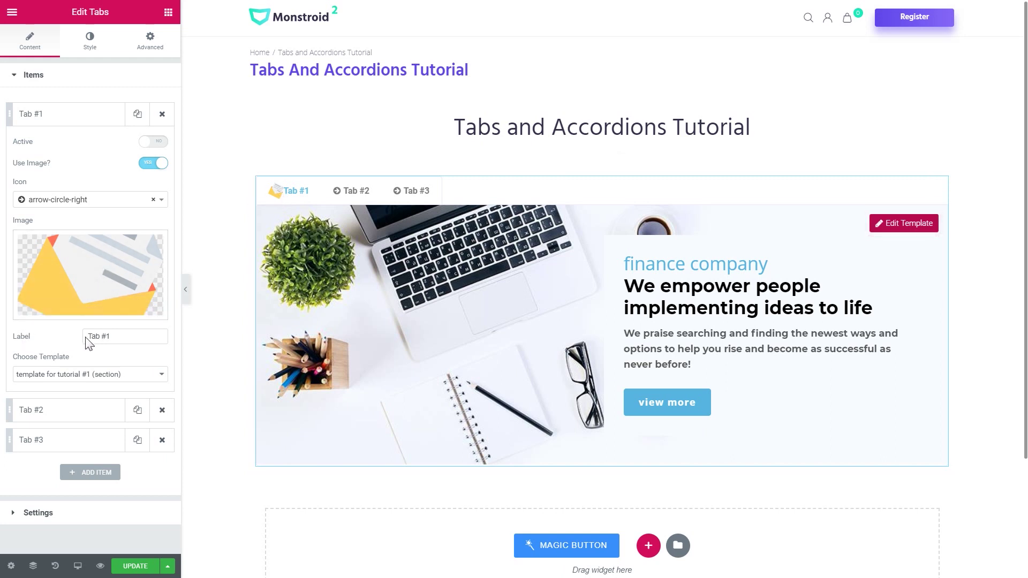
pyautogui.click(98, 338)
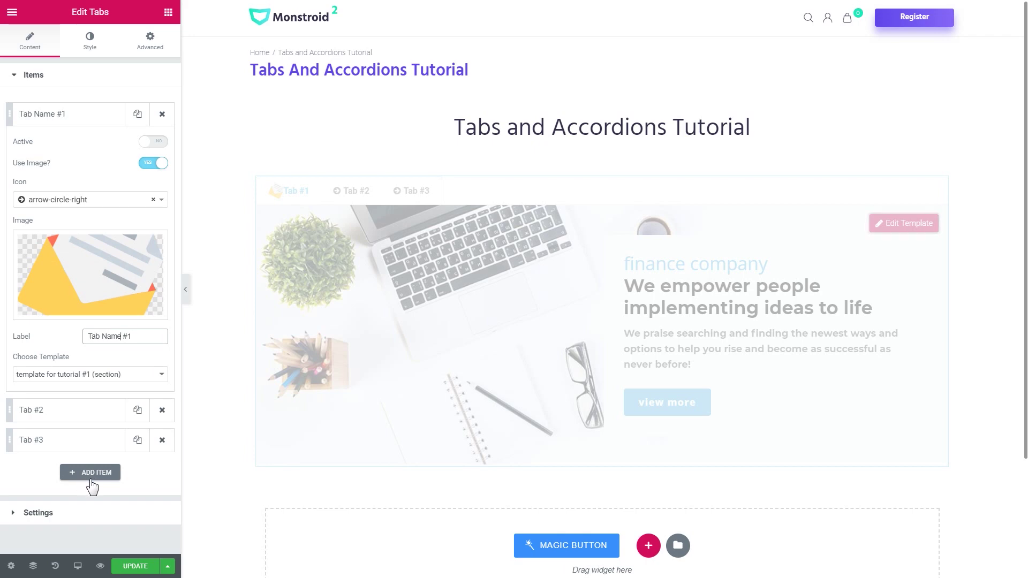
pyautogui.click(63, 123)
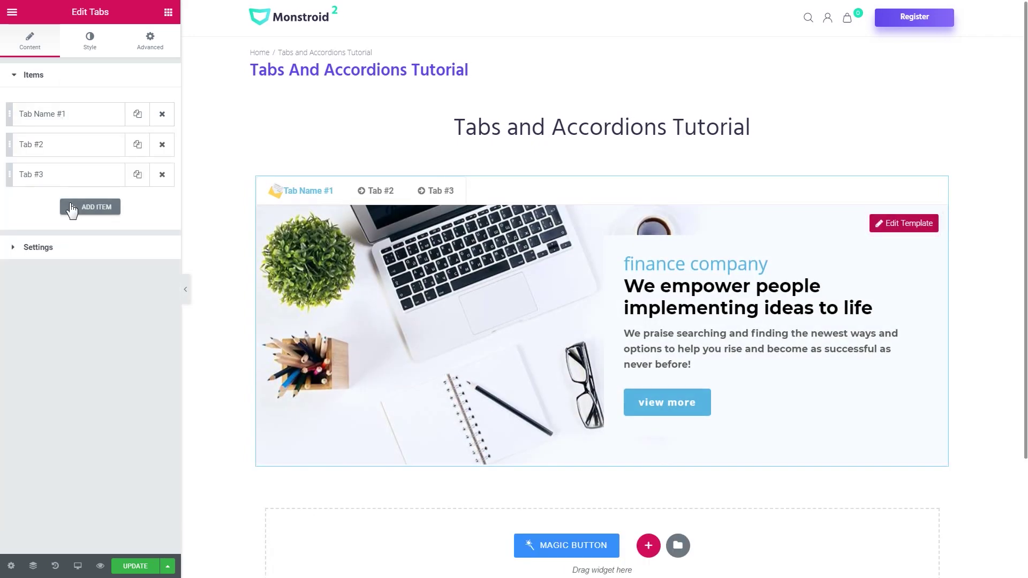
pyautogui.click(48, 255)
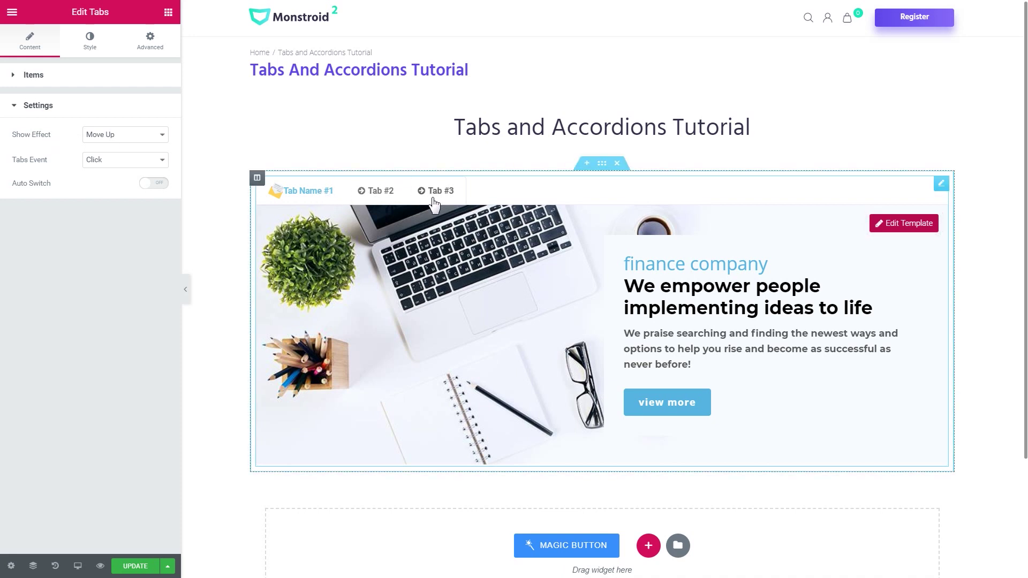
# Turn on Auto Switch, keep the Move Up show effect, and preview the three tabs.
pyautogui.click(102, 136)
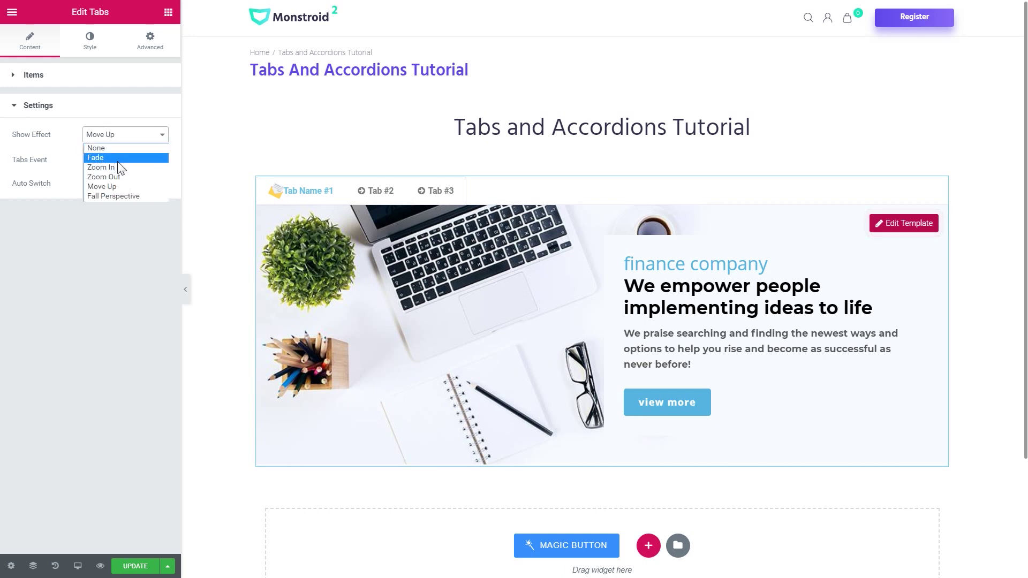
pyautogui.click(55, 188)
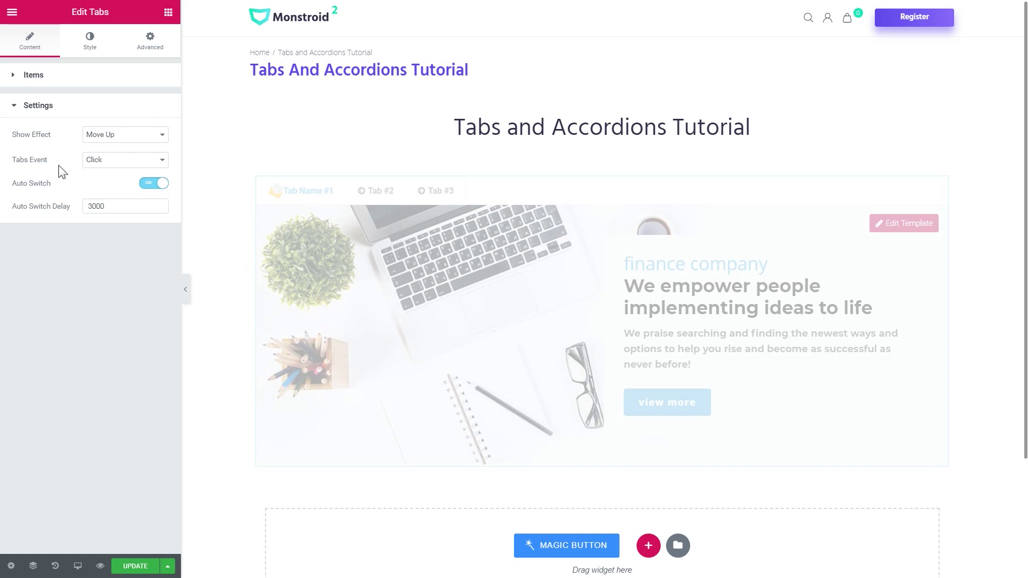
pyautogui.click(101, 166)
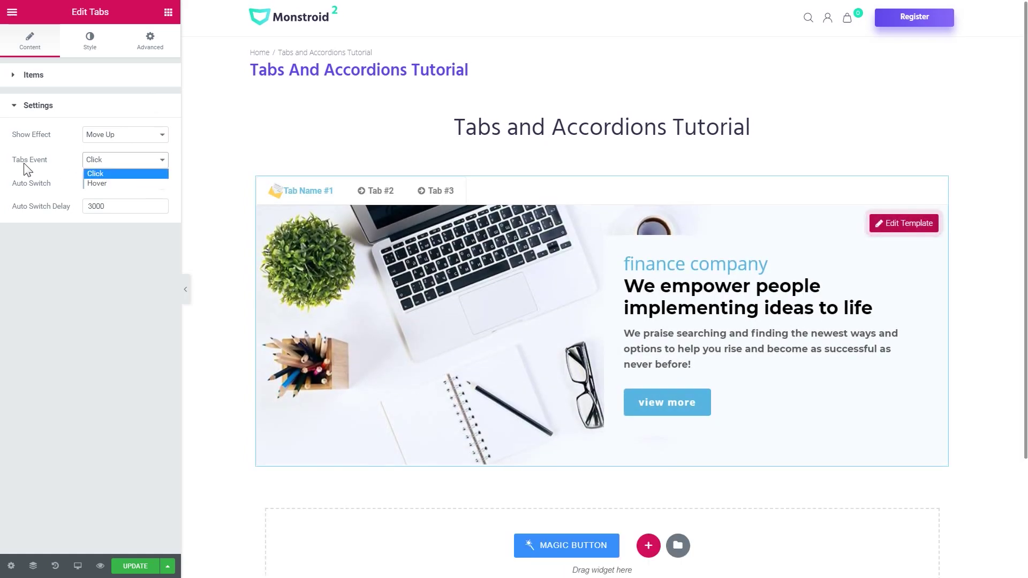
pyautogui.click(63, 175)
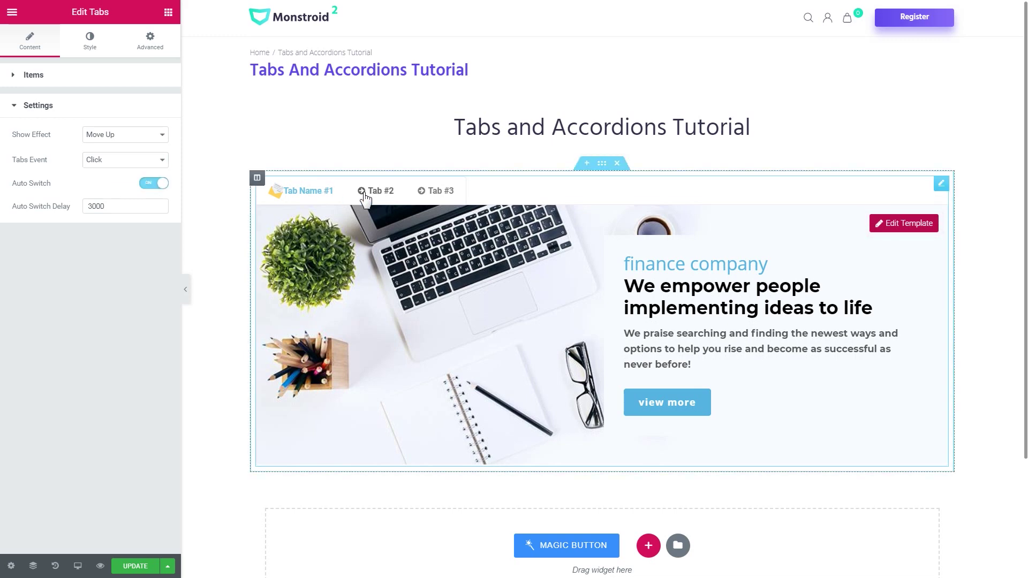
pyautogui.click(364, 192)
pyautogui.click(316, 193)
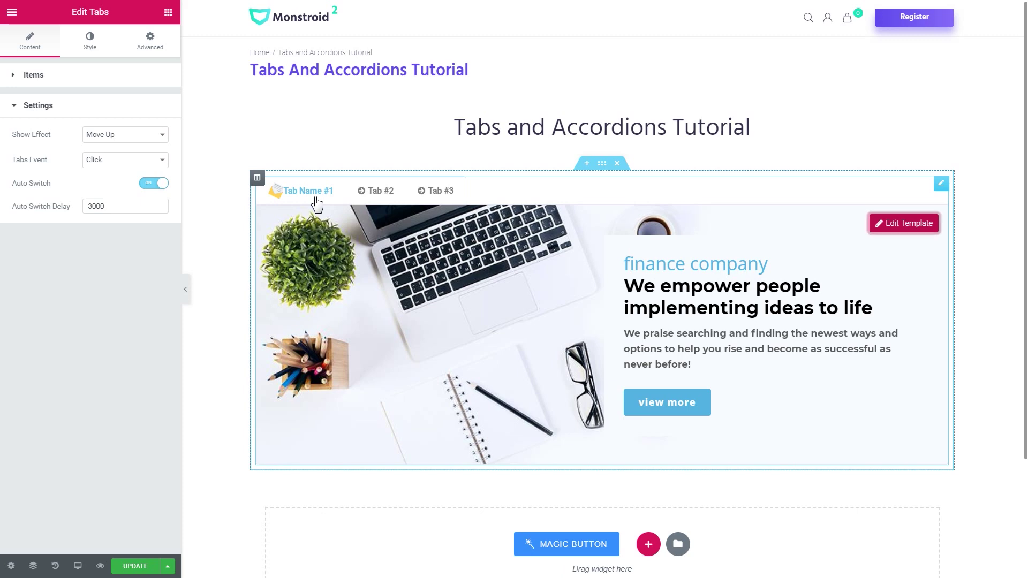
pyautogui.click(421, 193)
# Change the Tabs Event from Click to Hover and test it on Tab #3.
pyautogui.click(125, 160)
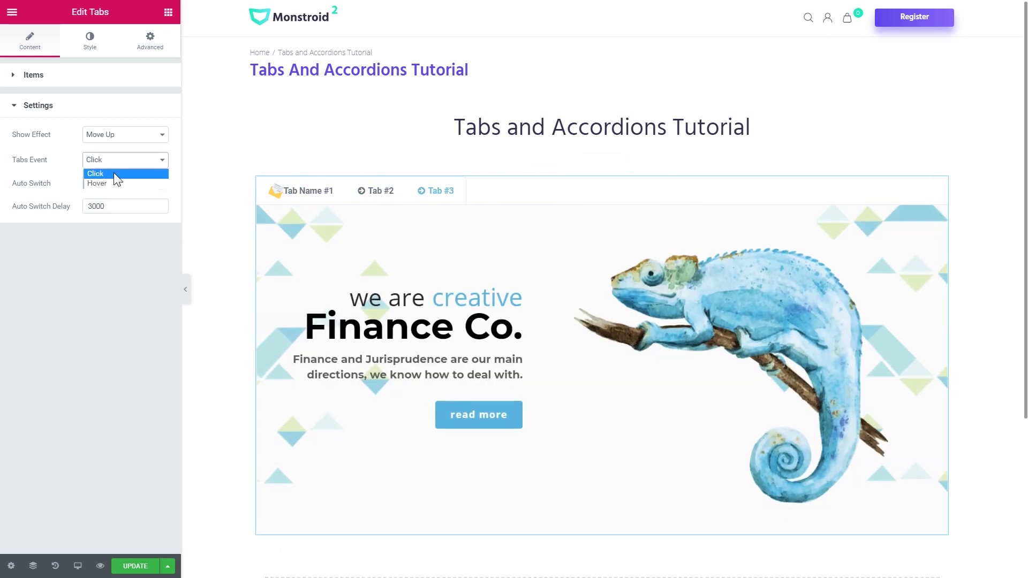
pyautogui.click(114, 178)
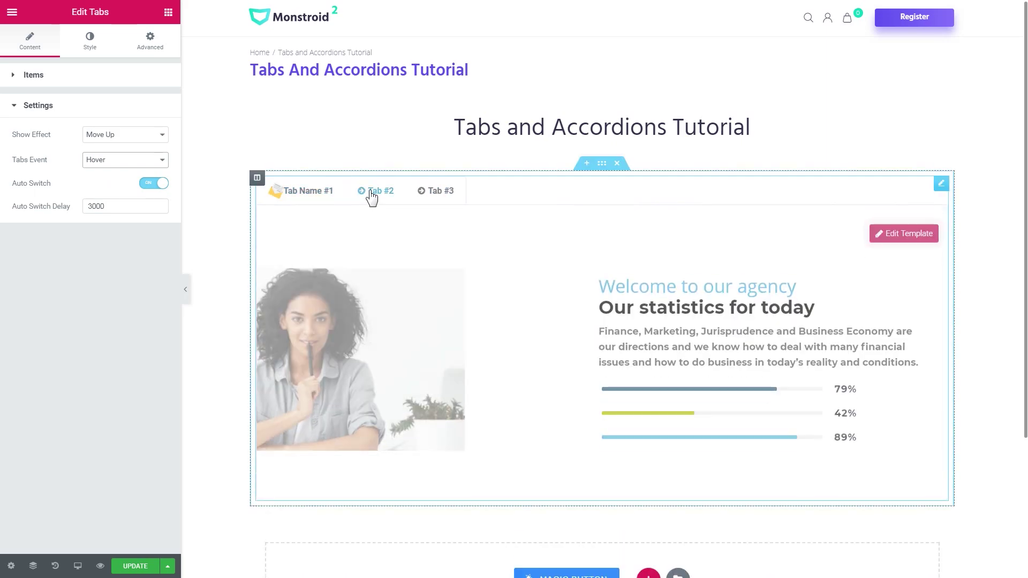
pyautogui.moveTo(423, 198)
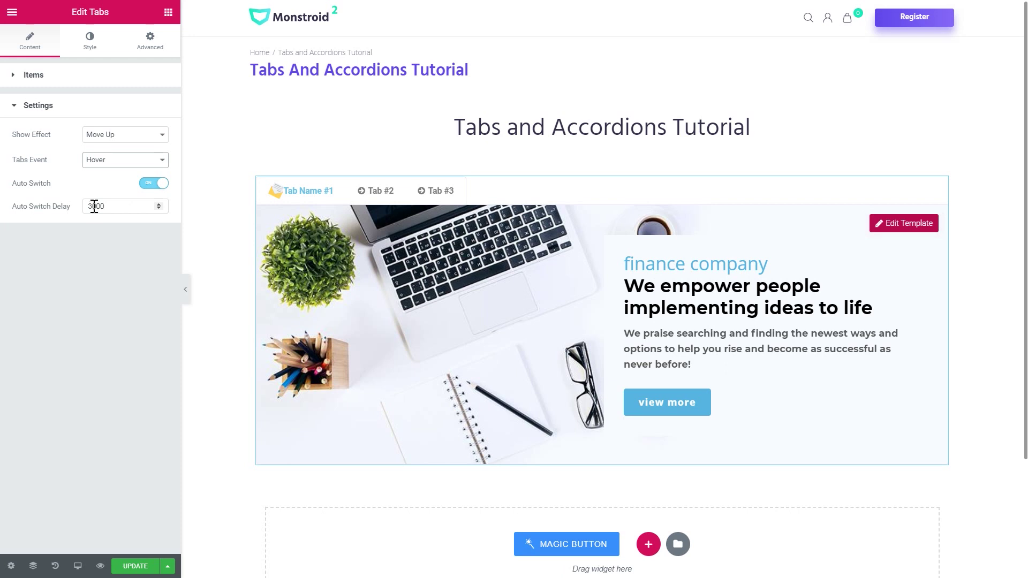
# Set the Tabs Position to Left in the Style tab and preview each tab.
pyautogui.click(90, 40)
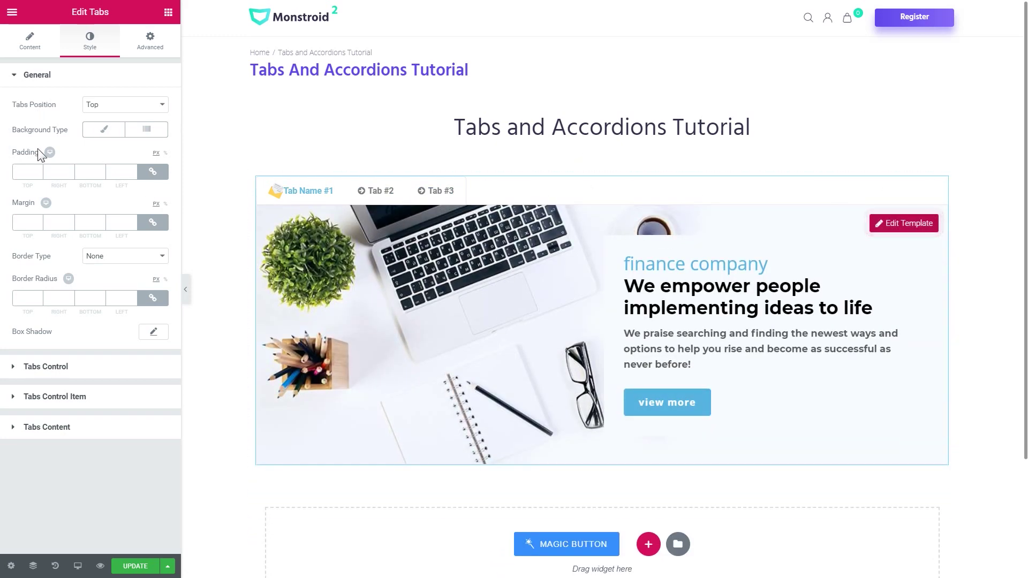
pyautogui.click(109, 105)
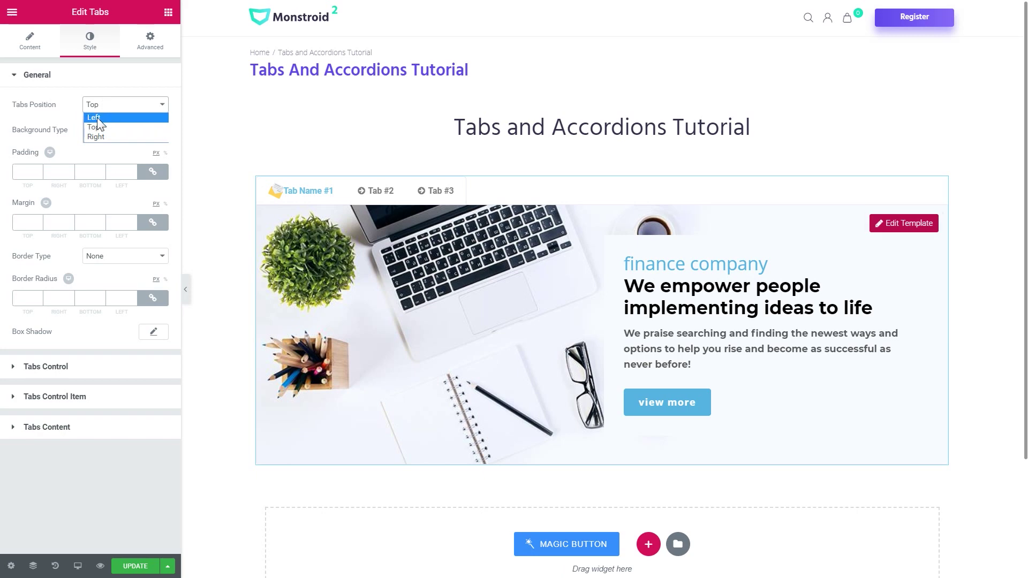
pyautogui.click(93, 117)
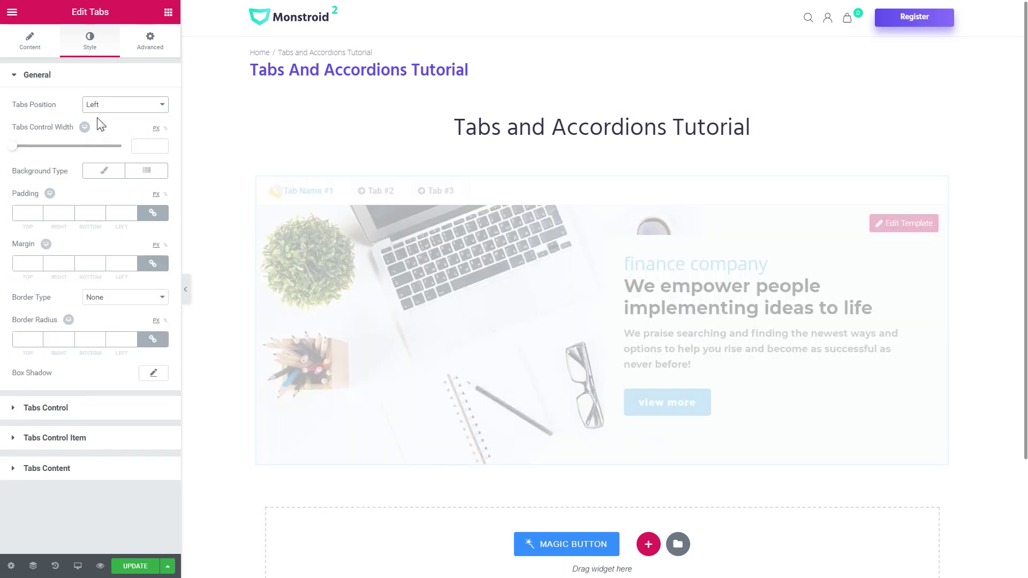
pyautogui.click(323, 220)
pyautogui.click(308, 242)
pyautogui.click(297, 198)
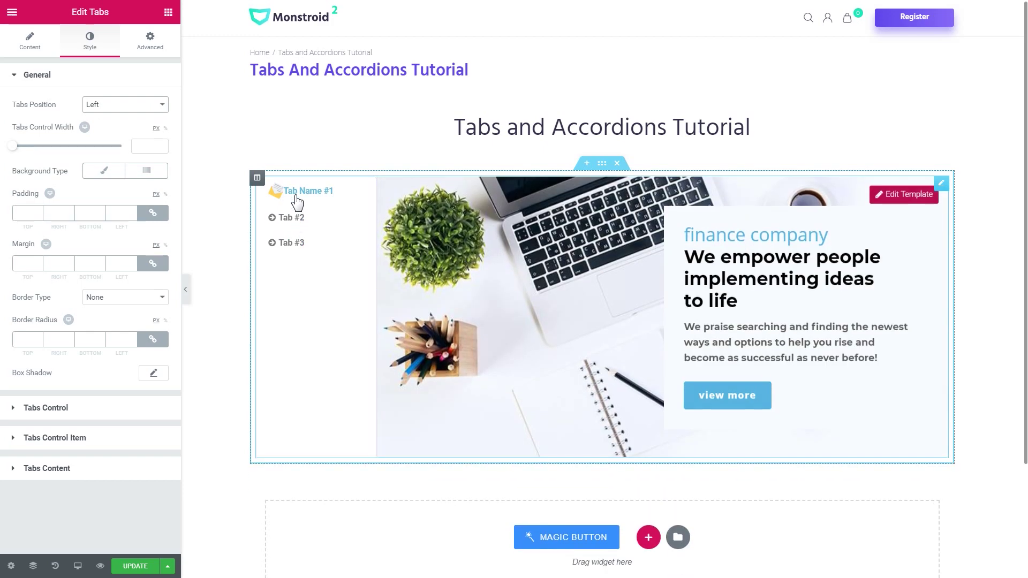
pyautogui.click(294, 219)
pyautogui.click(297, 237)
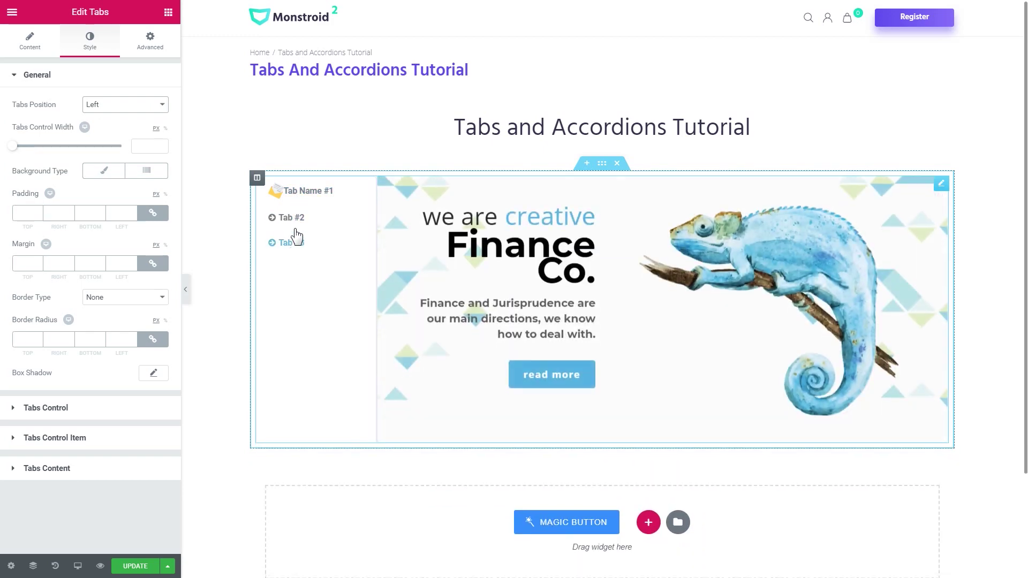
pyautogui.click(300, 191)
pyautogui.click(289, 218)
pyautogui.click(296, 242)
pyautogui.click(298, 192)
pyautogui.click(295, 243)
# Try the Right position, return the tabs to Top, and expand Tabs Control.
pyautogui.click(100, 104)
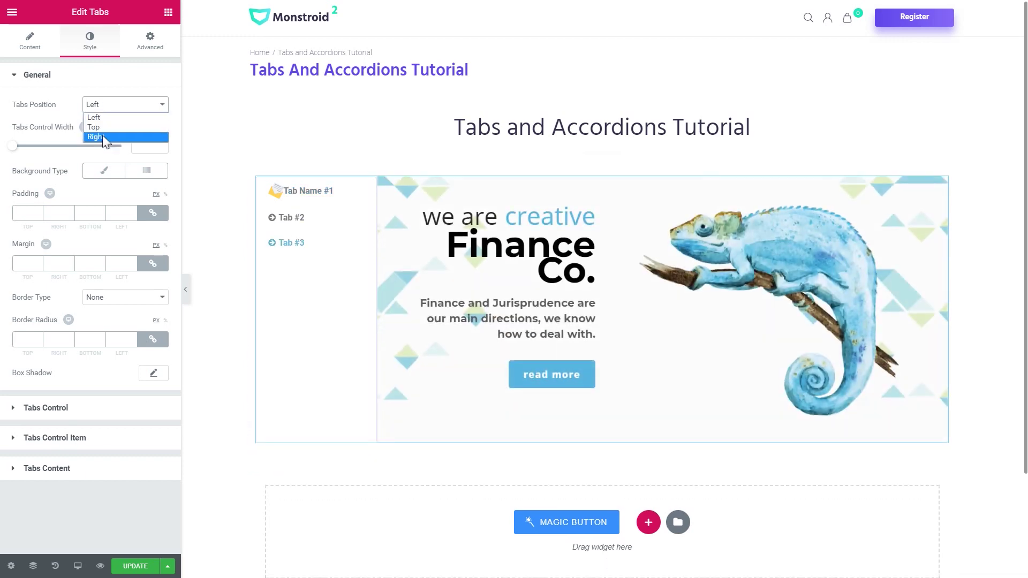
pyautogui.click(103, 138)
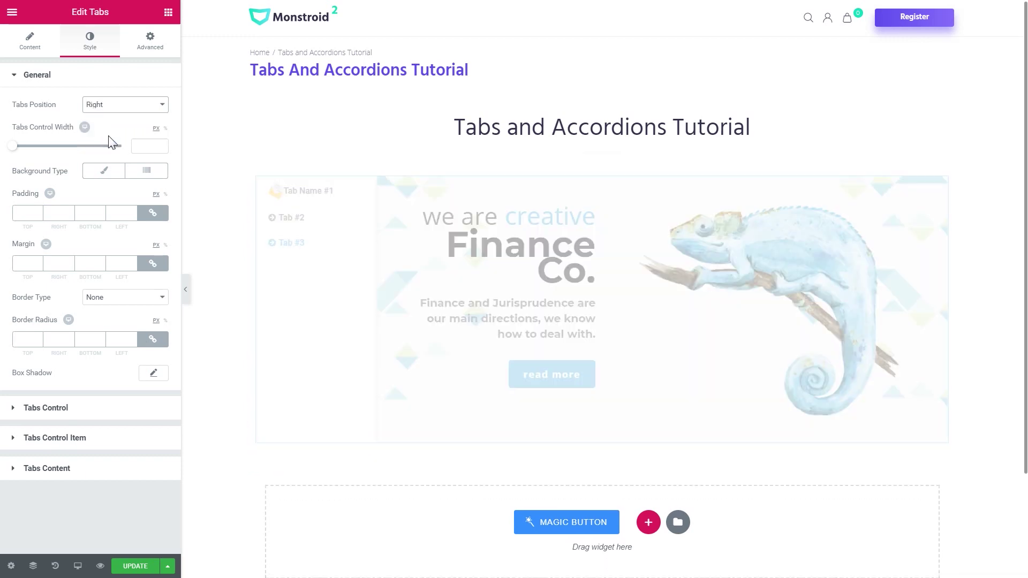
pyautogui.click(881, 219)
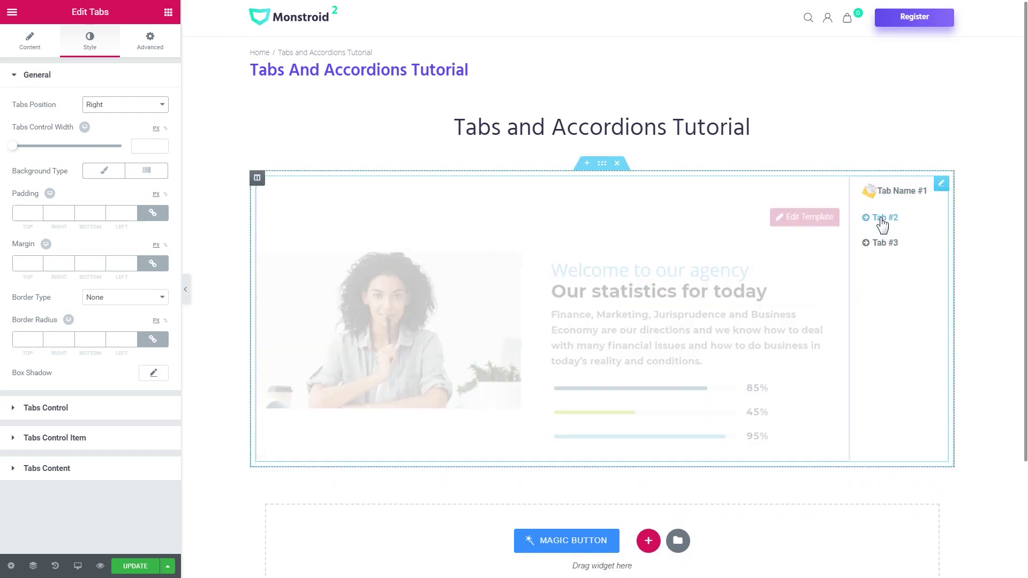
pyautogui.click(101, 107)
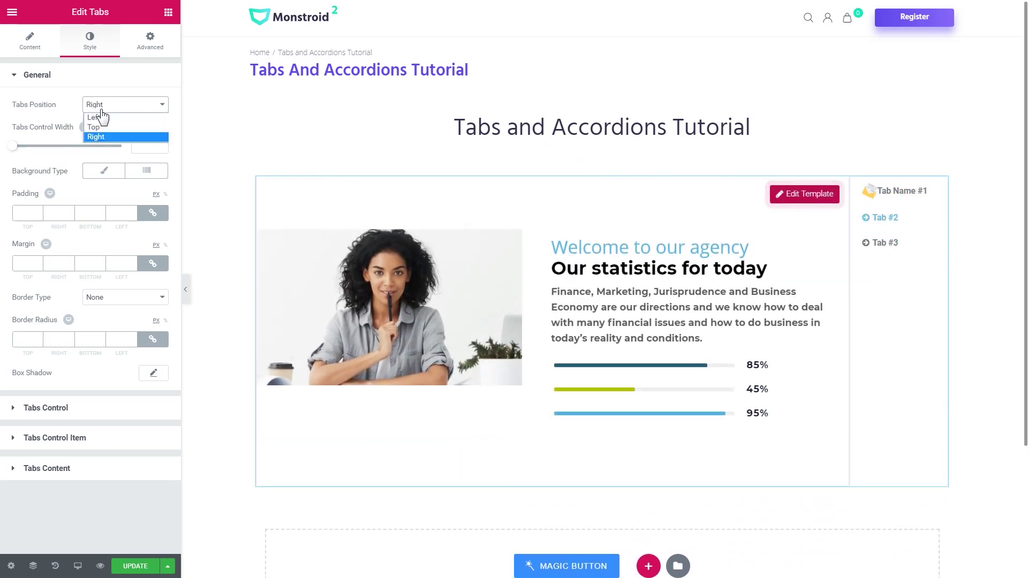
pyautogui.click(101, 127)
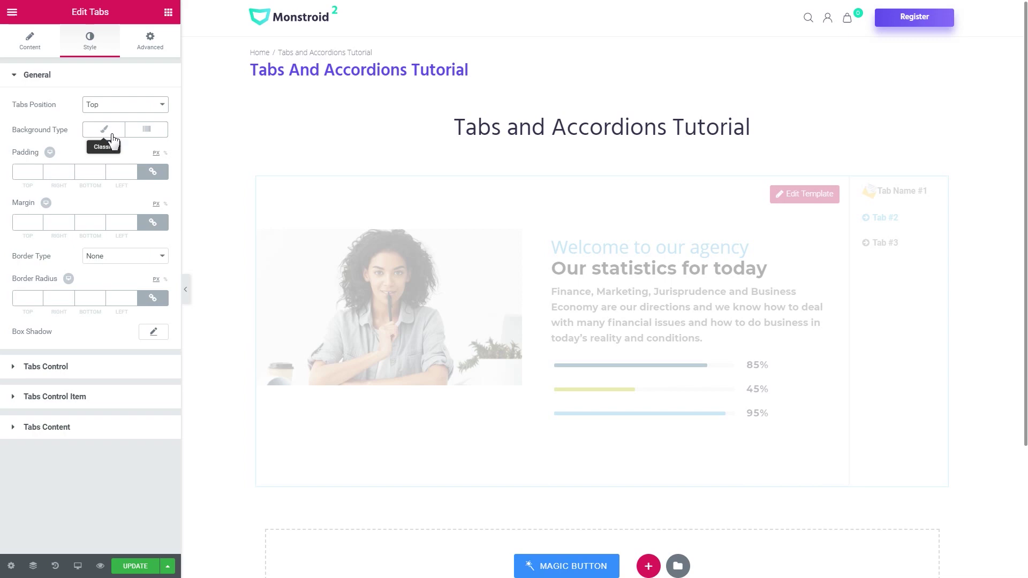
pyautogui.click(54, 76)
pyautogui.click(40, 106)
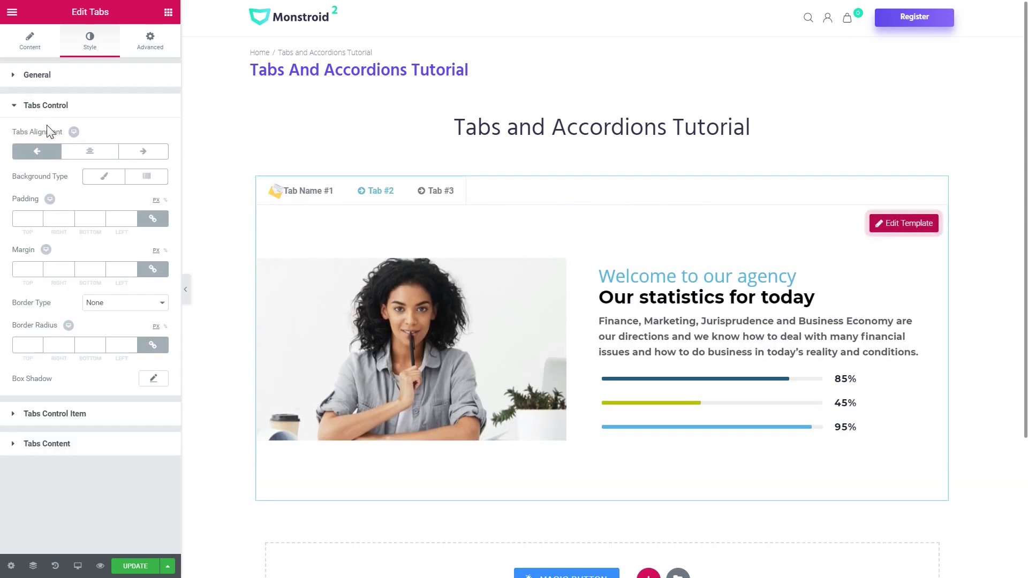
# Set Tabs Alignment to Left after trying center and right, then expand Tabs Control Item.
pyautogui.click(90, 151)
pyautogui.click(153, 154)
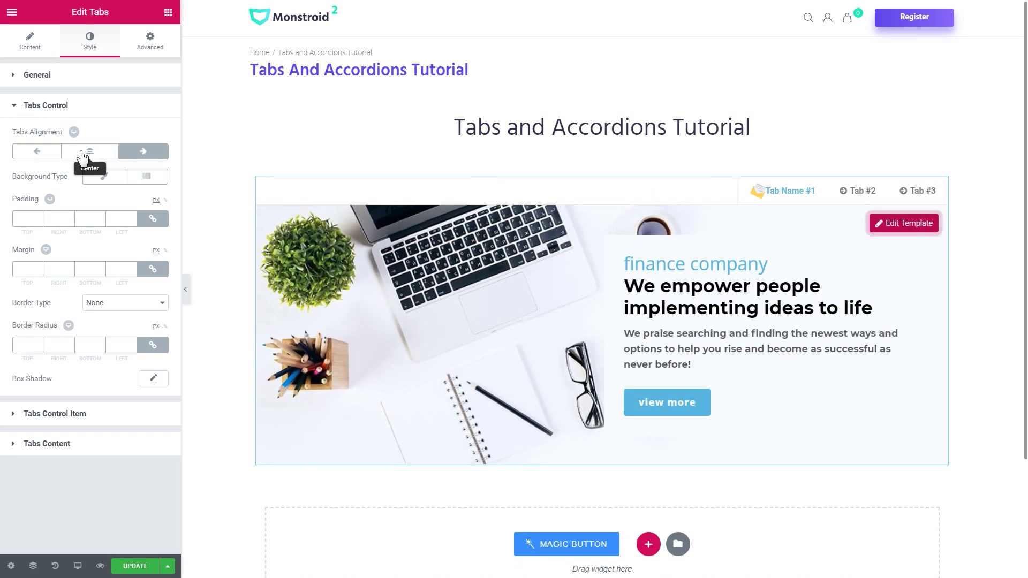
pyautogui.click(75, 158)
pyautogui.click(47, 155)
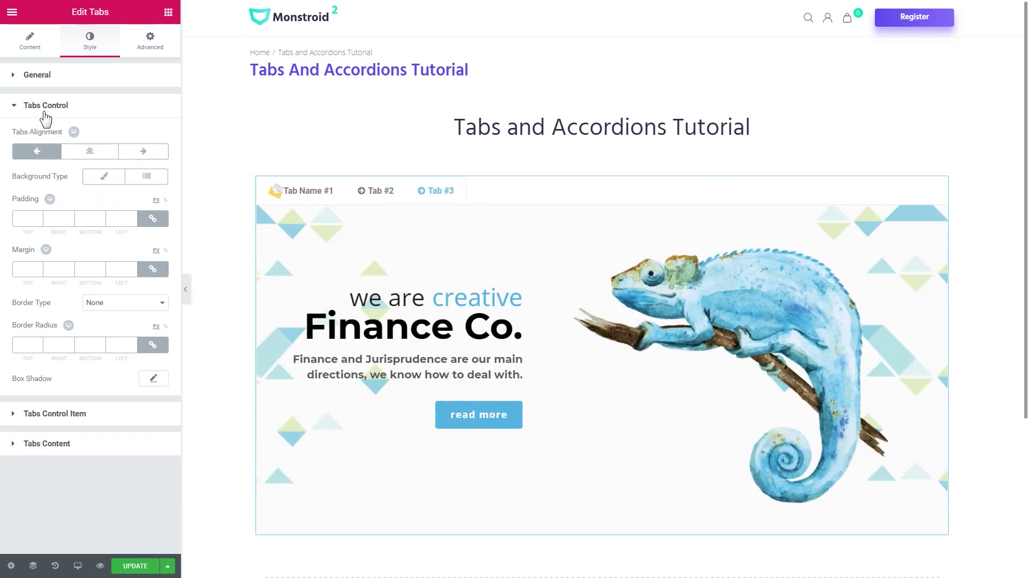
pyautogui.click(440, 198)
pyautogui.click(310, 197)
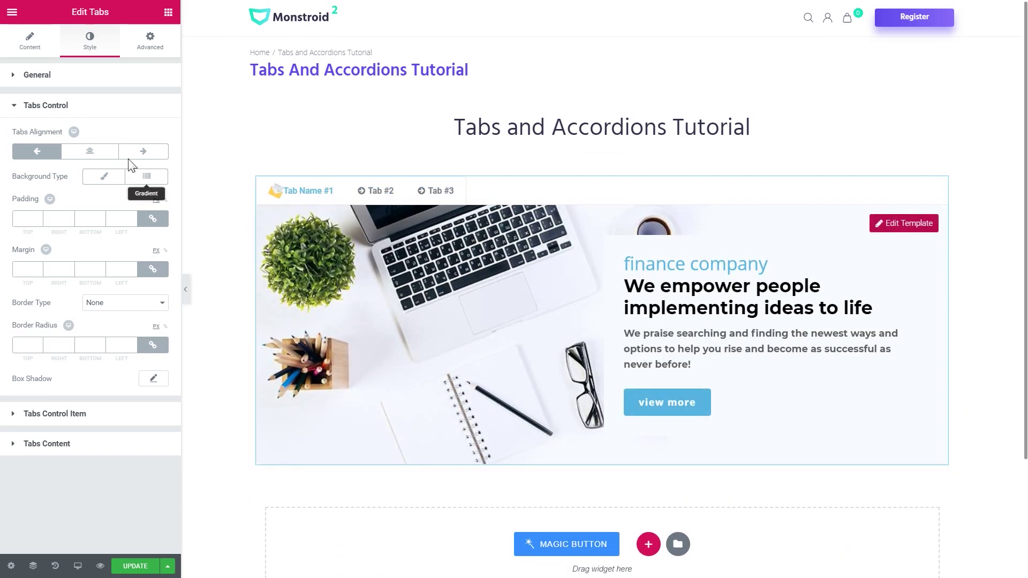
pyautogui.click(75, 107)
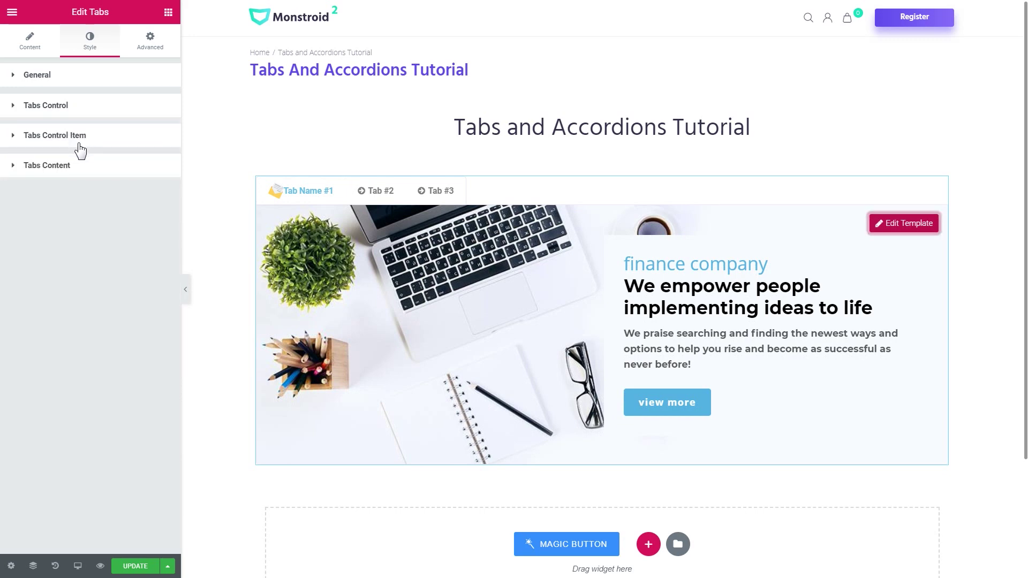
pyautogui.click(62, 140)
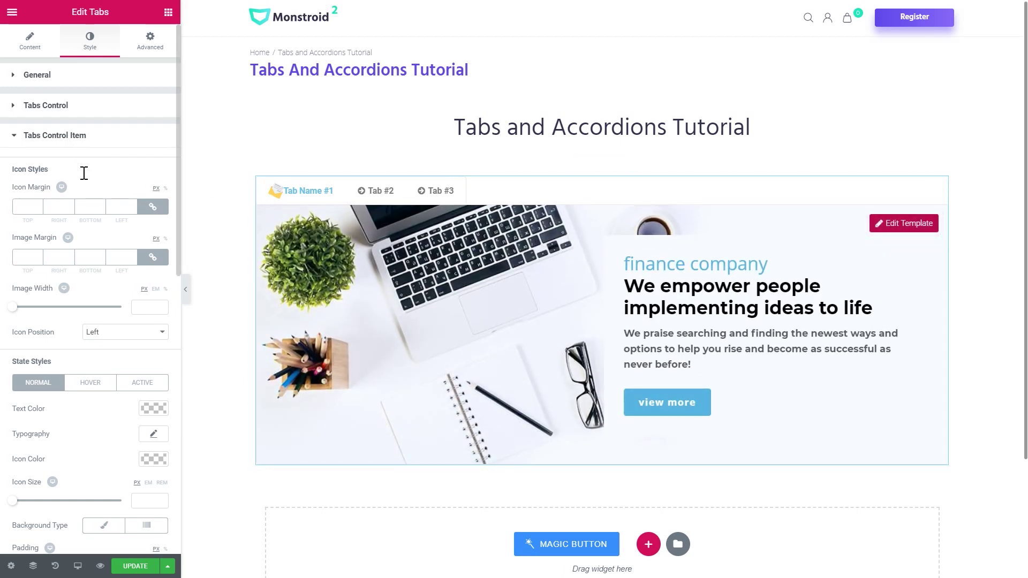
# Set the Tab Name #1 icon image width to 22 px.
pyautogui.scroll(-2, 85, 173)
pyautogui.moveTo(14, 216)
pyautogui.mouseDown()
pyautogui.moveTo(68, 220)
pyautogui.moveTo(31, 223)
pyautogui.mouseUp()
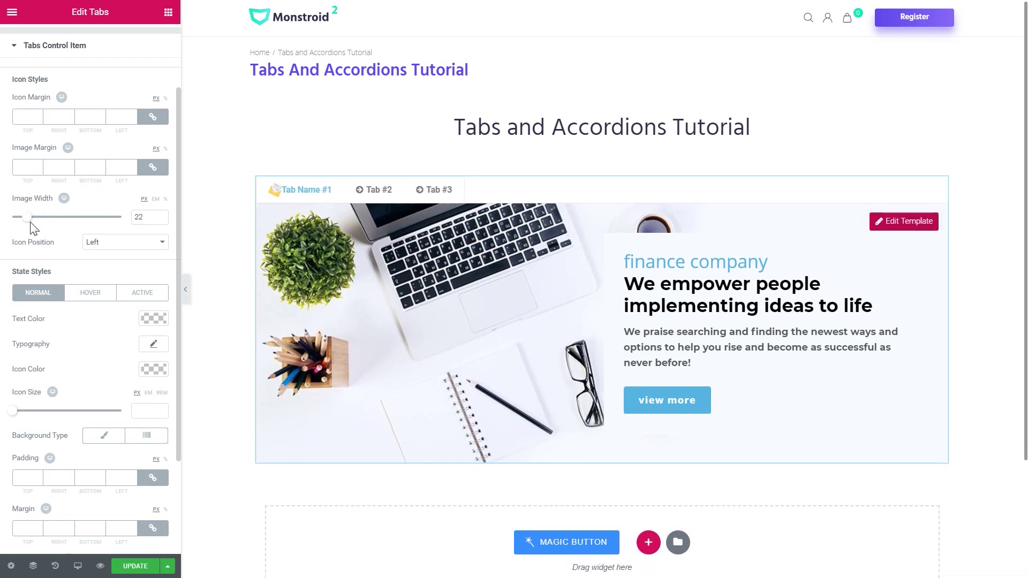
pyautogui.click(103, 247)
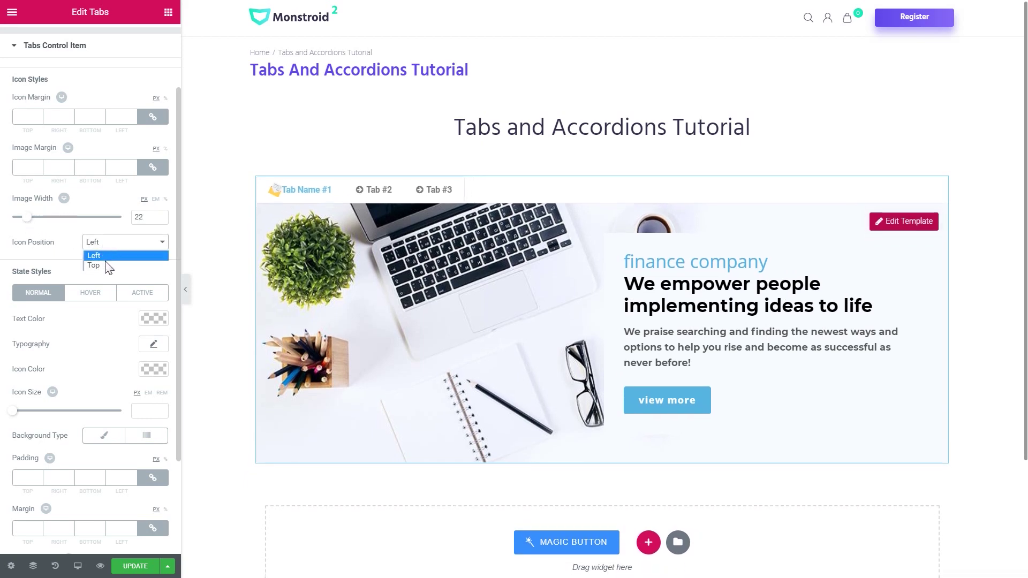
# Unlink the icon image margins and give the icon a 10 px right margin.
pyautogui.scroll(2, 58, 246)
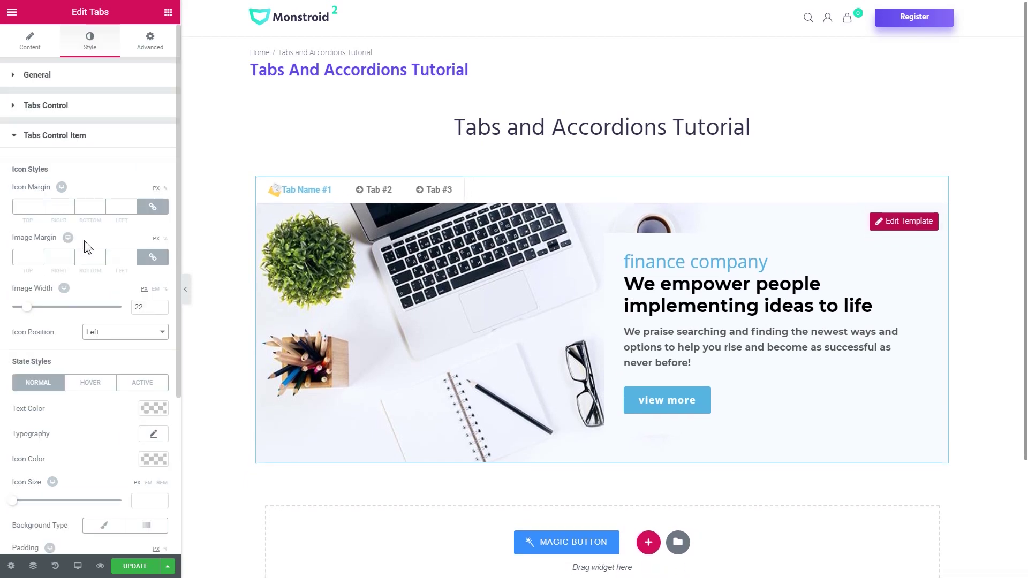
pyautogui.click(152, 257)
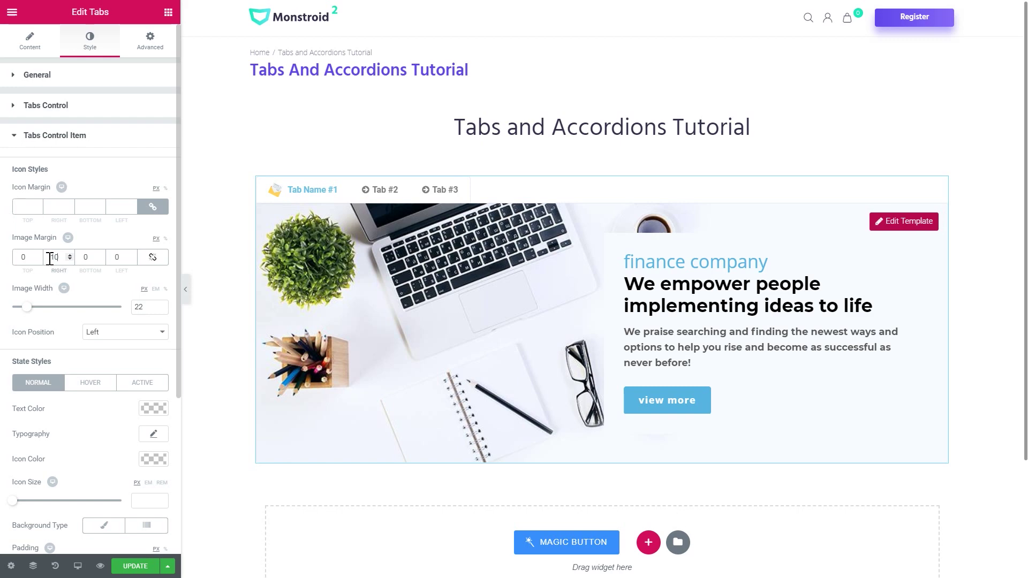
pyautogui.click(277, 200)
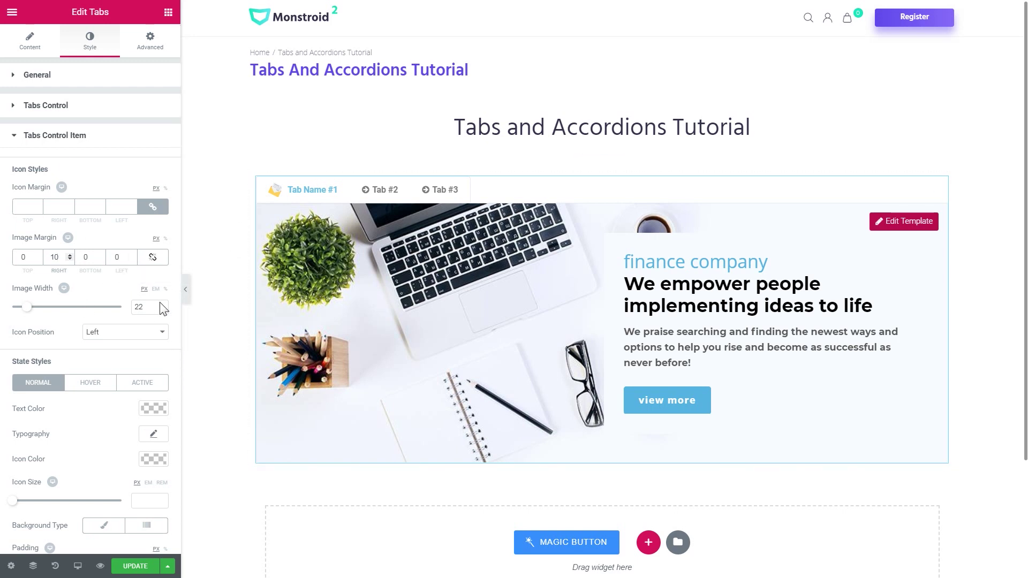
pyautogui.scroll(-2, 2, 316)
pyautogui.scroll(-2, 33, 273)
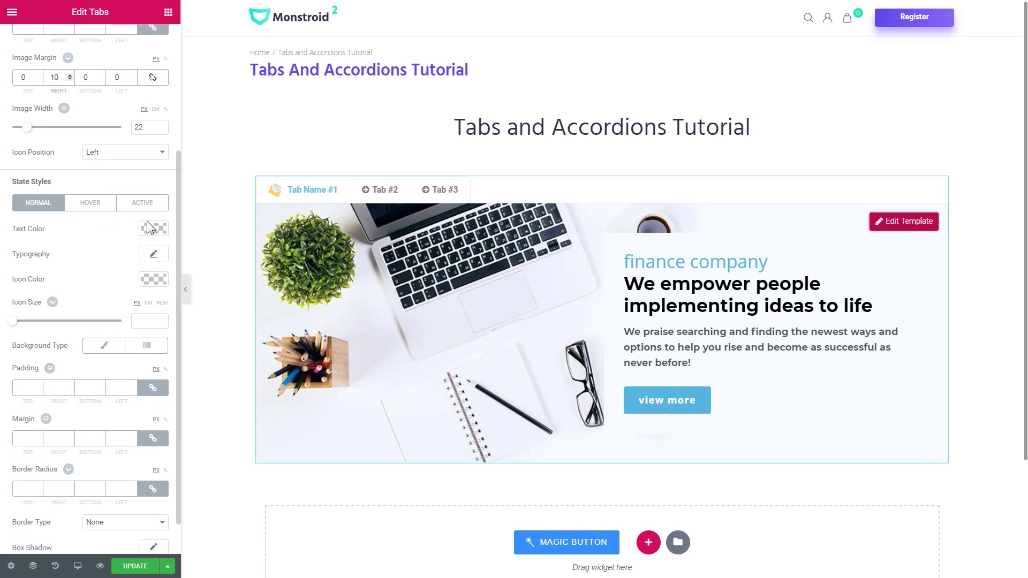
pyautogui.scroll(-1, 96, 261)
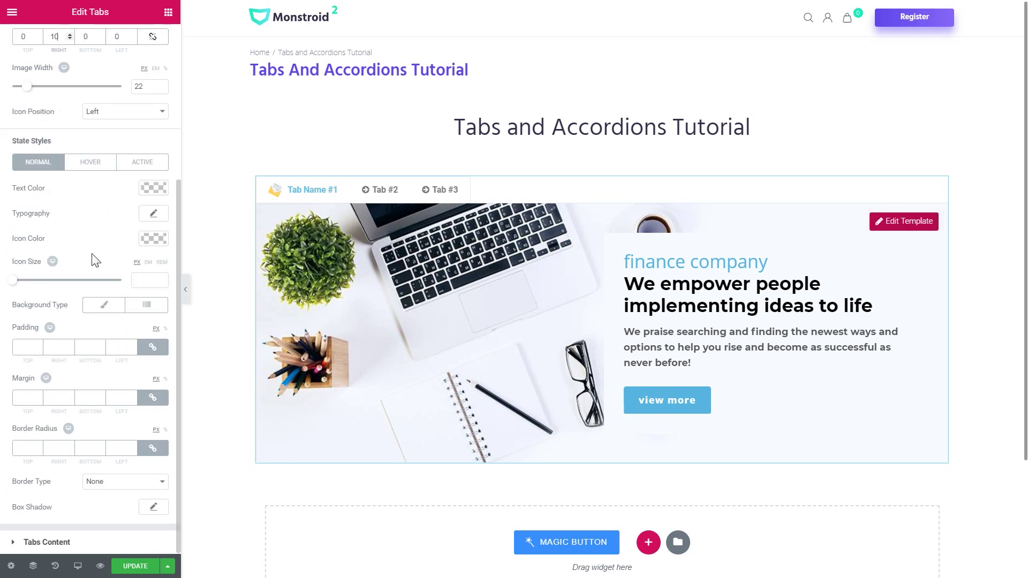
pyautogui.scroll(5, 73, 428)
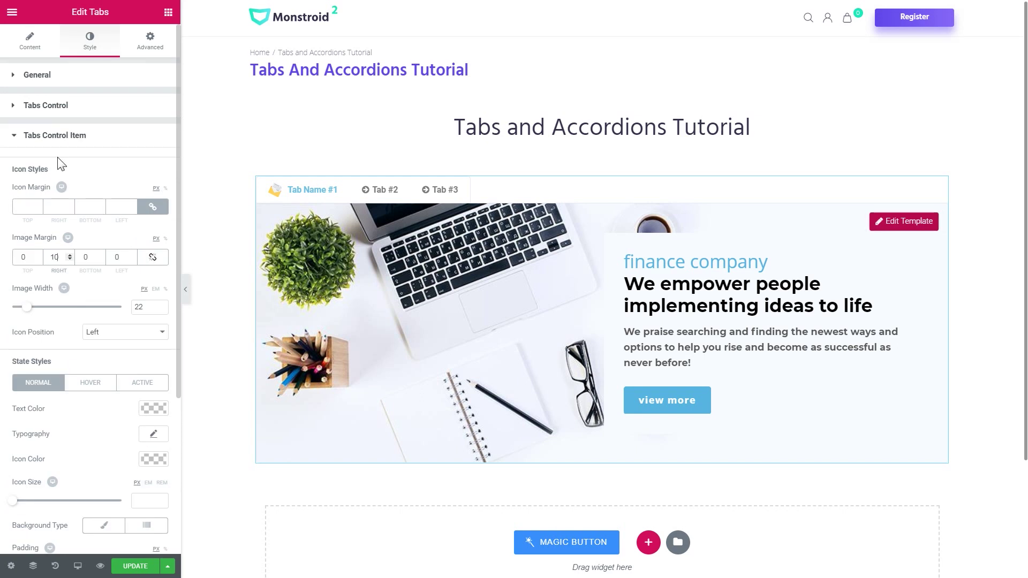
pyautogui.click(57, 137)
pyautogui.click(44, 174)
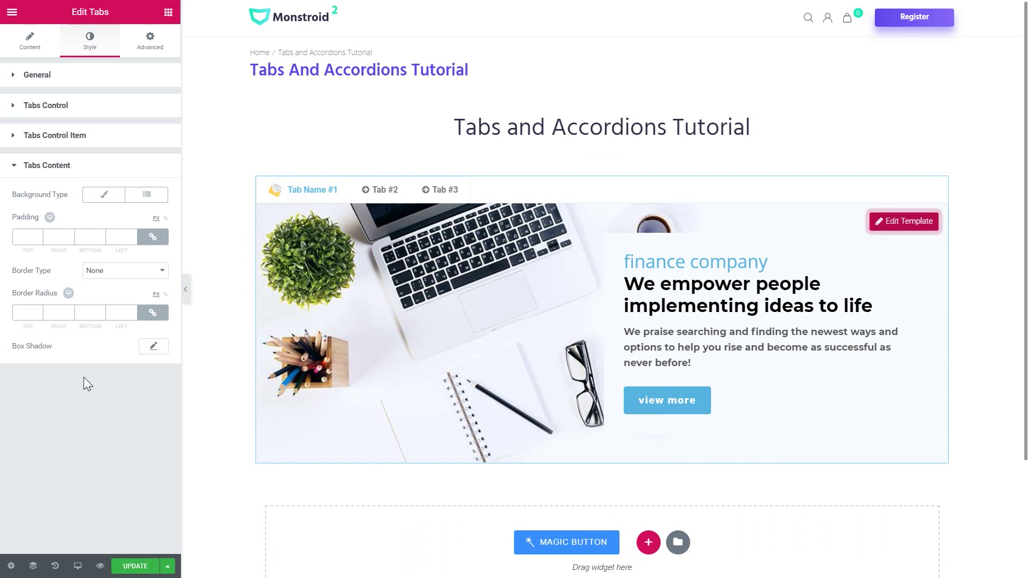
pyautogui.click(63, 166)
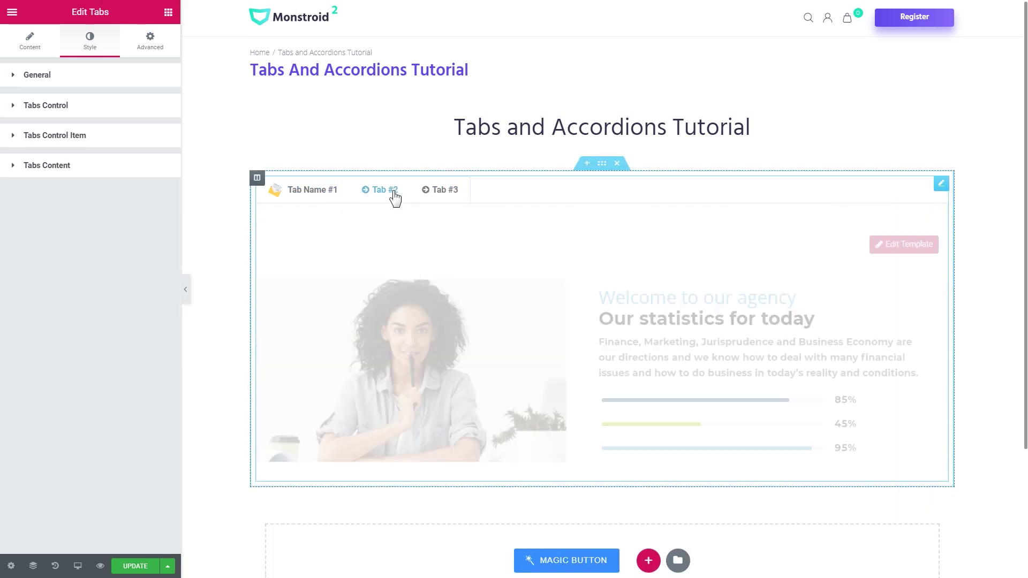
pyautogui.scroll(-3, 249, 231)
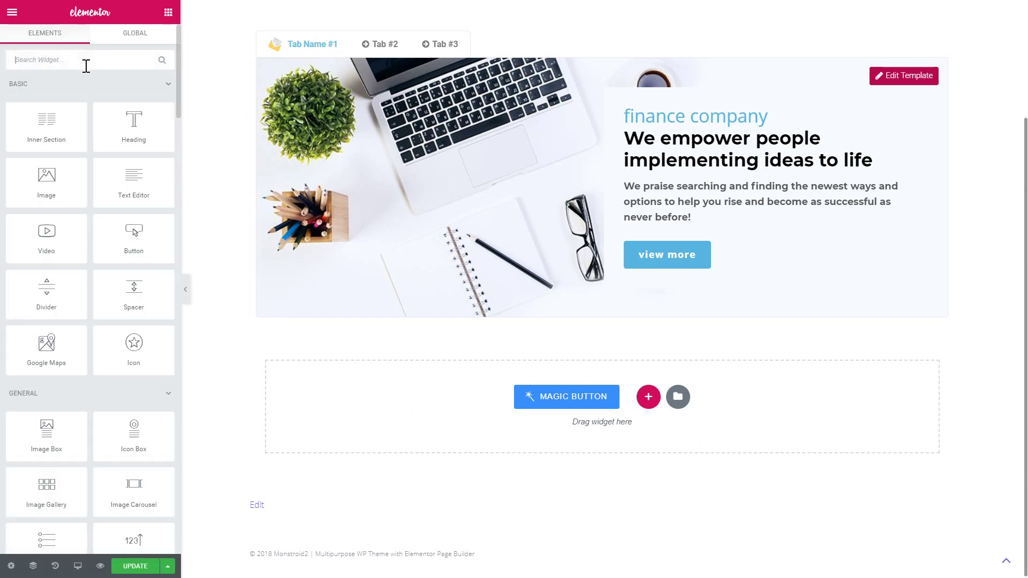
# Search widgets for 'clas' and place a Classic Accordion below the tabs widget.
pyautogui.write('class')
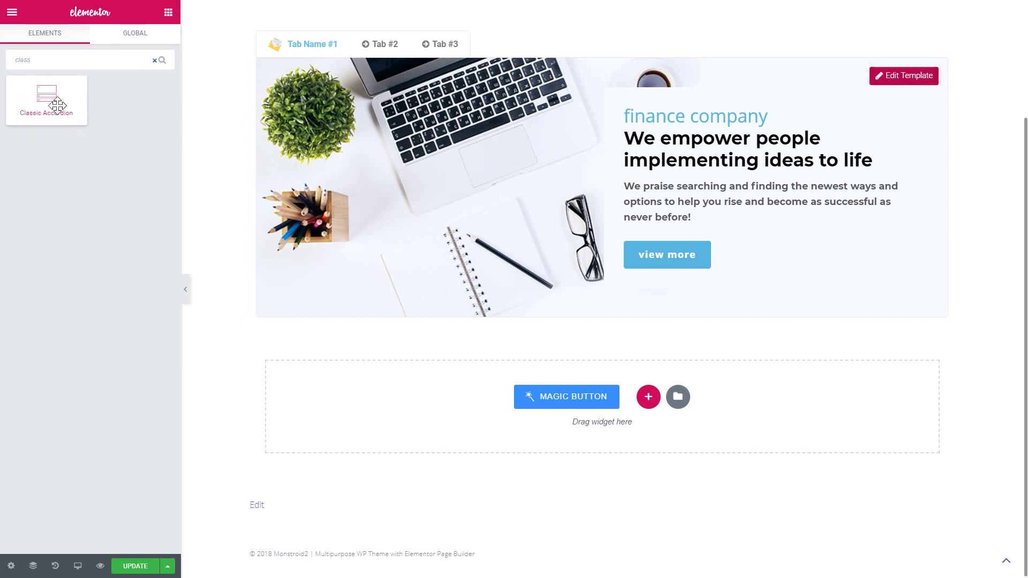
pyautogui.moveTo(46, 103); pyautogui.dragTo(356, 404)
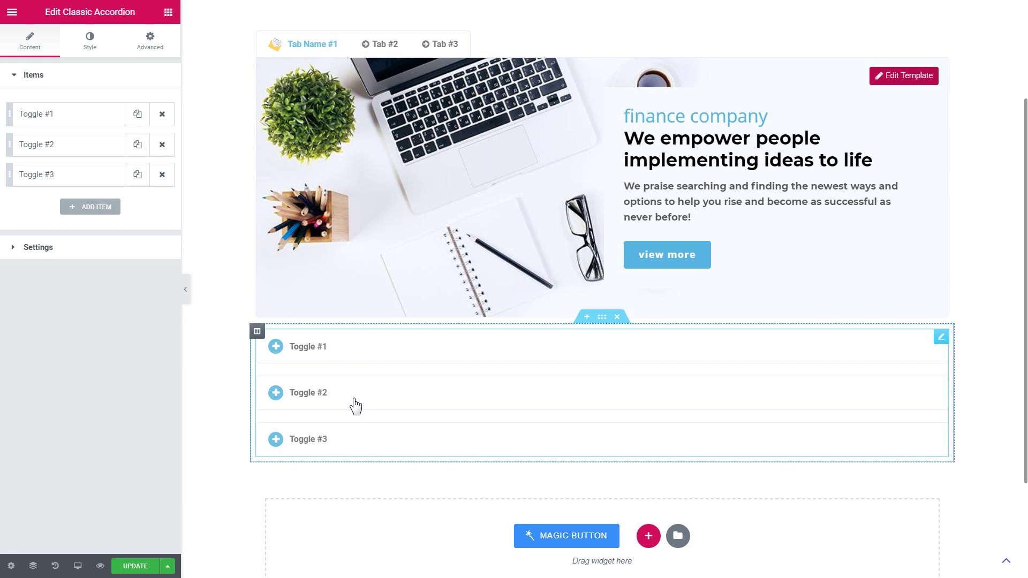
pyautogui.scroll(-2, 356, 406)
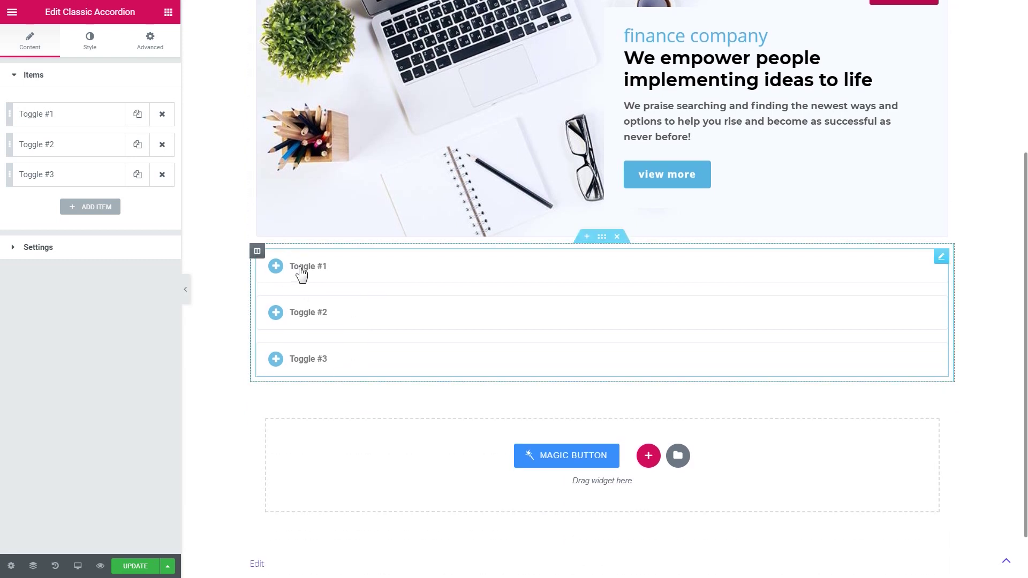
# Assign 'template for tutorial #1' to Toggle #1.
pyautogui.click(83, 120)
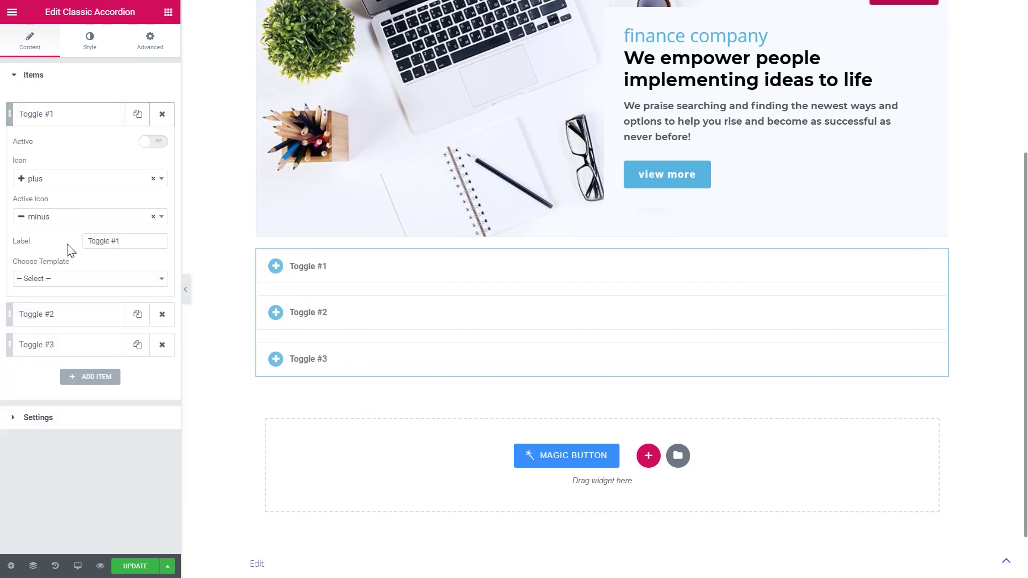
pyautogui.click(67, 279)
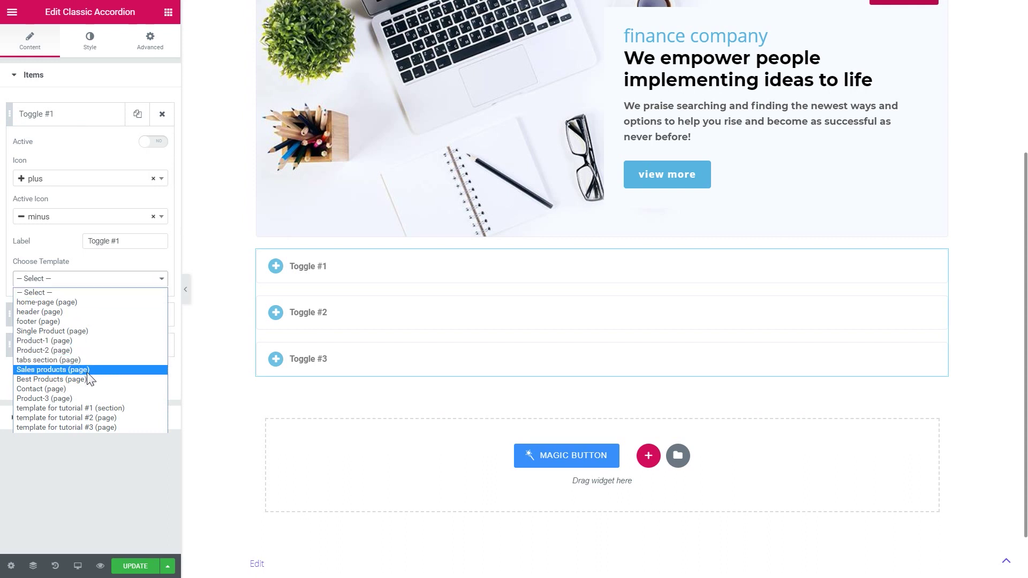
pyautogui.click(36, 409)
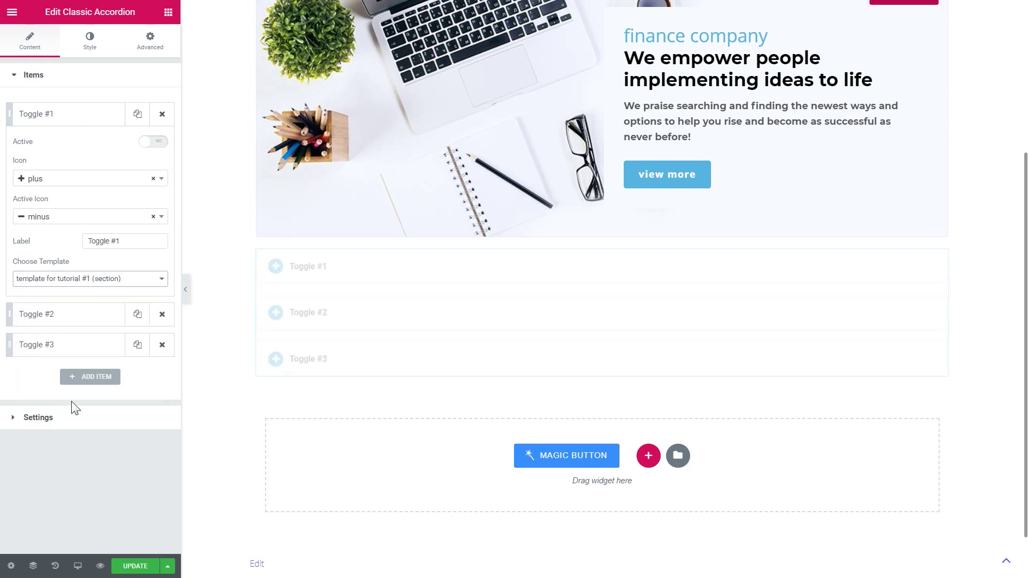
pyautogui.click(71, 123)
# Assign a saved template to Toggle #2.
pyautogui.click(67, 149)
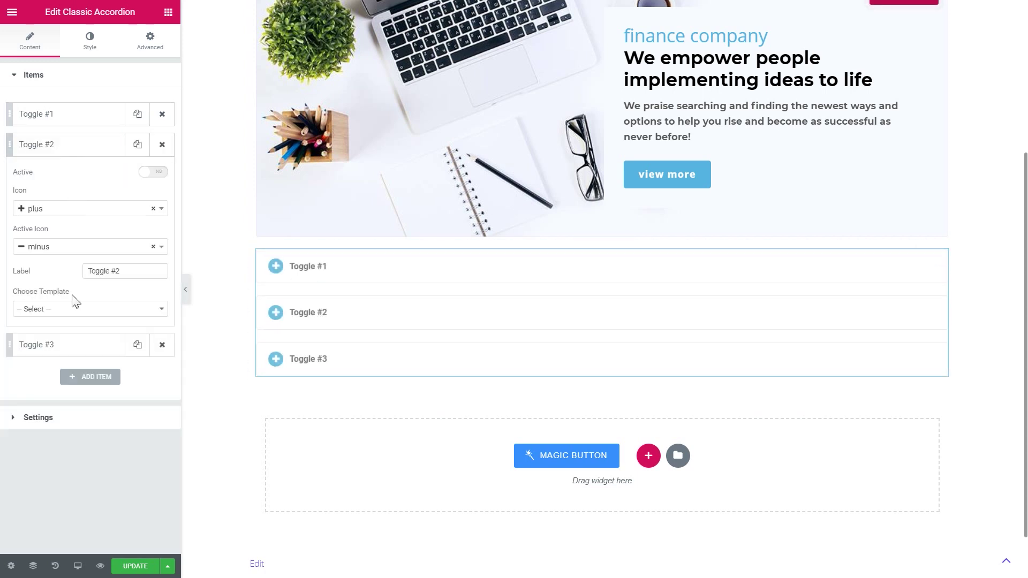
pyautogui.click(62, 320)
pyautogui.click(72, 449)
pyautogui.click(67, 145)
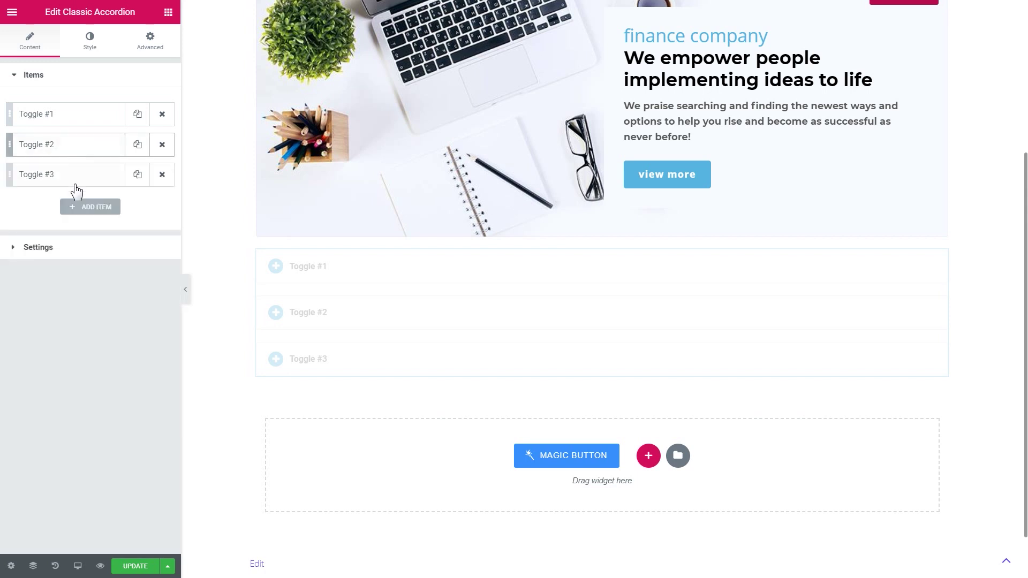
# Assign 'template for tutorial #3' to Toggle #3, then recheck Toggle #1's template.
pyautogui.click(75, 185)
pyautogui.click(81, 342)
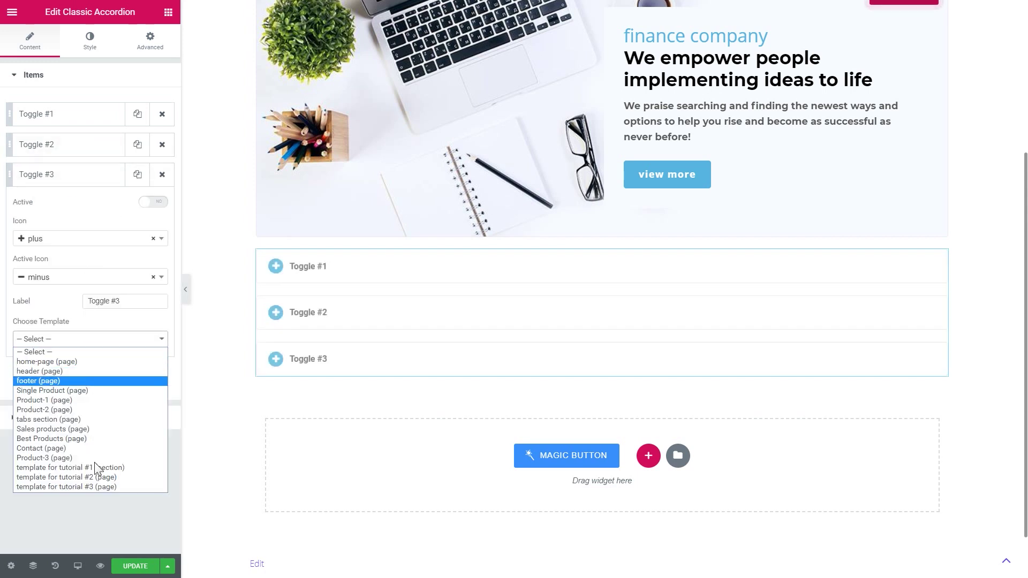
pyautogui.click(97, 487)
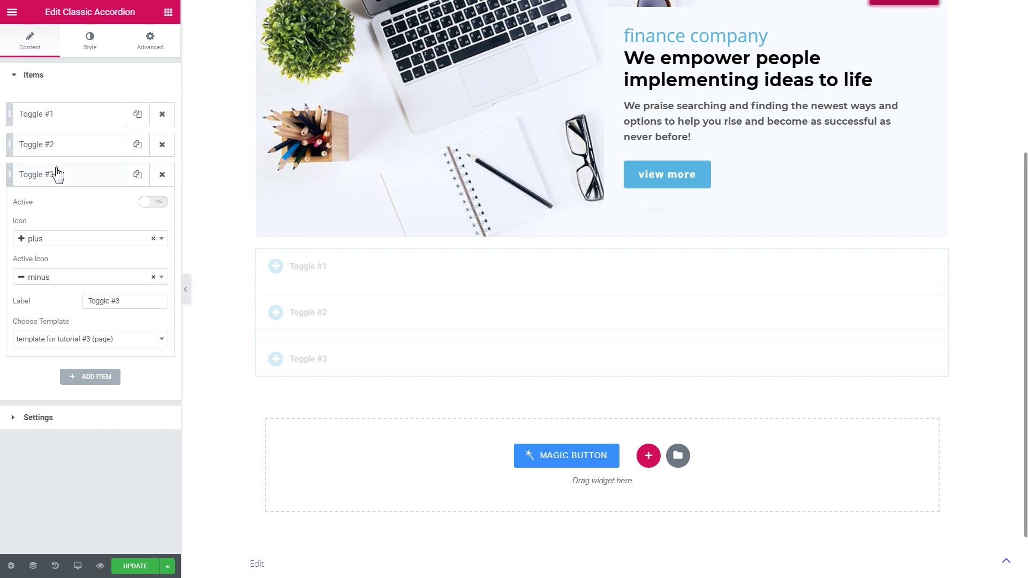
pyautogui.click(65, 125)
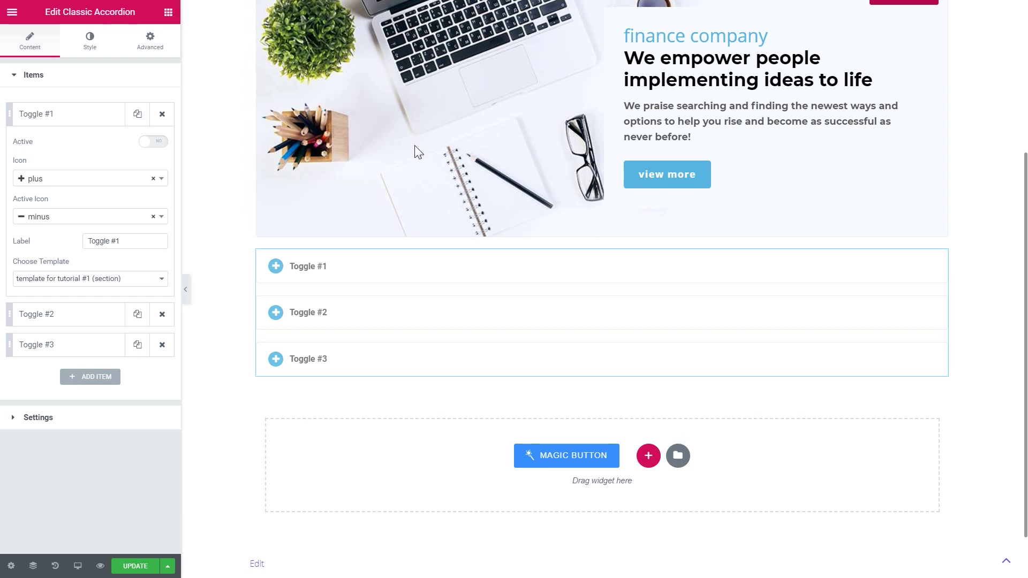
pyautogui.scroll(2, 407, 147)
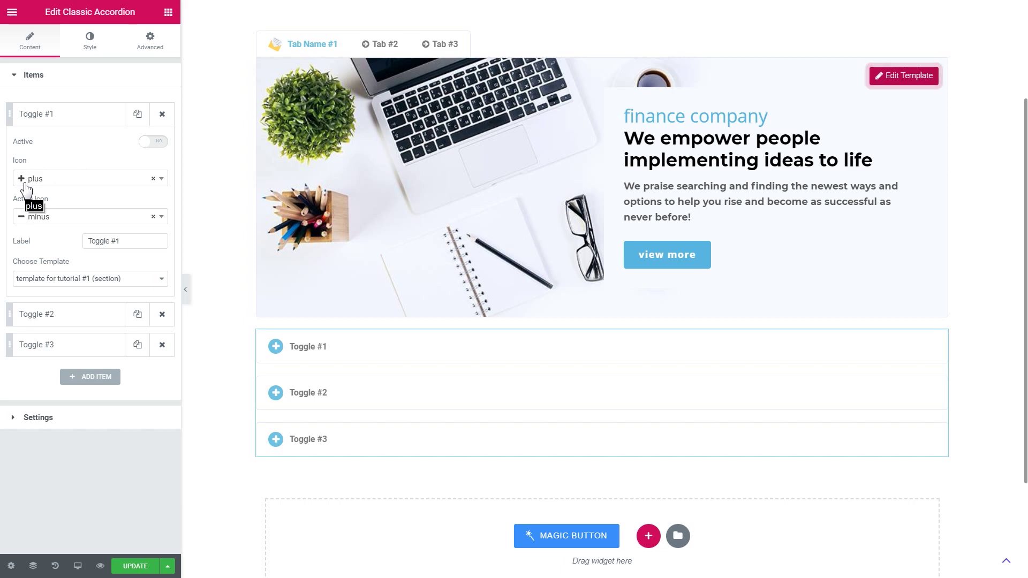
# Expand Toggles #1, #2 and #3 on the page, then start relabelling the first toggle.
pyautogui.click(276, 348)
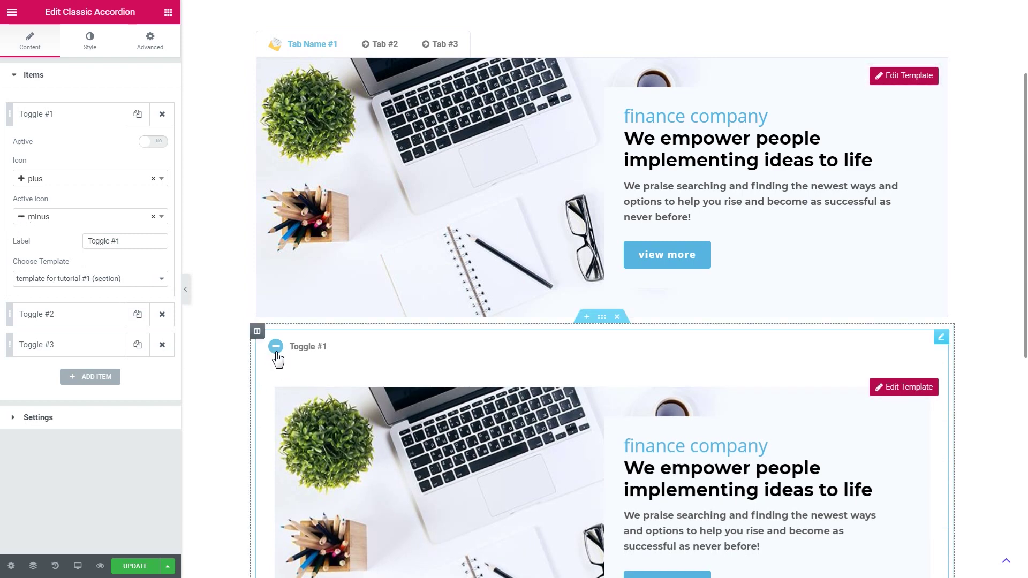
pyautogui.scroll(-3, 208, 247)
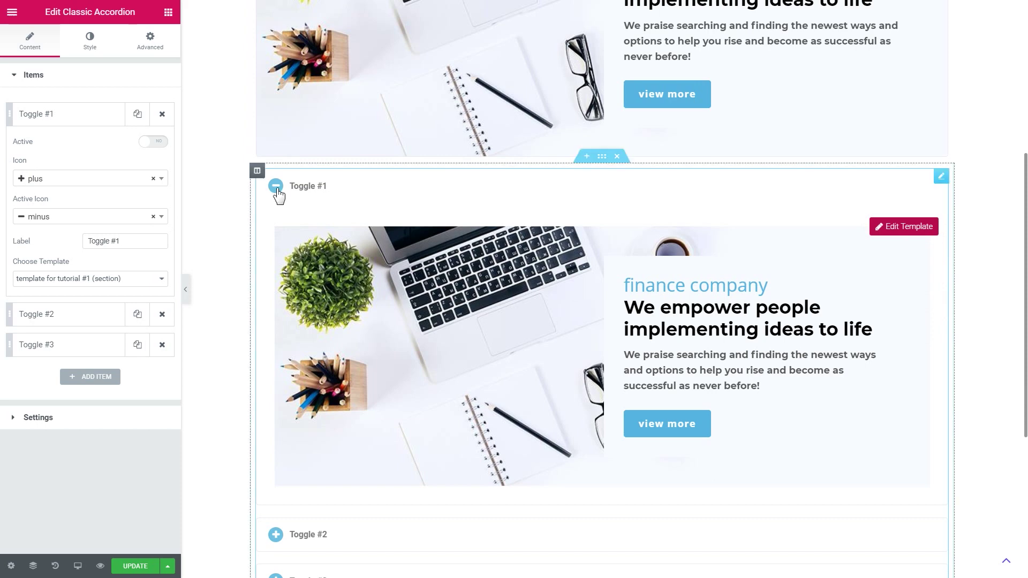
pyautogui.scroll(-2, 214, 359)
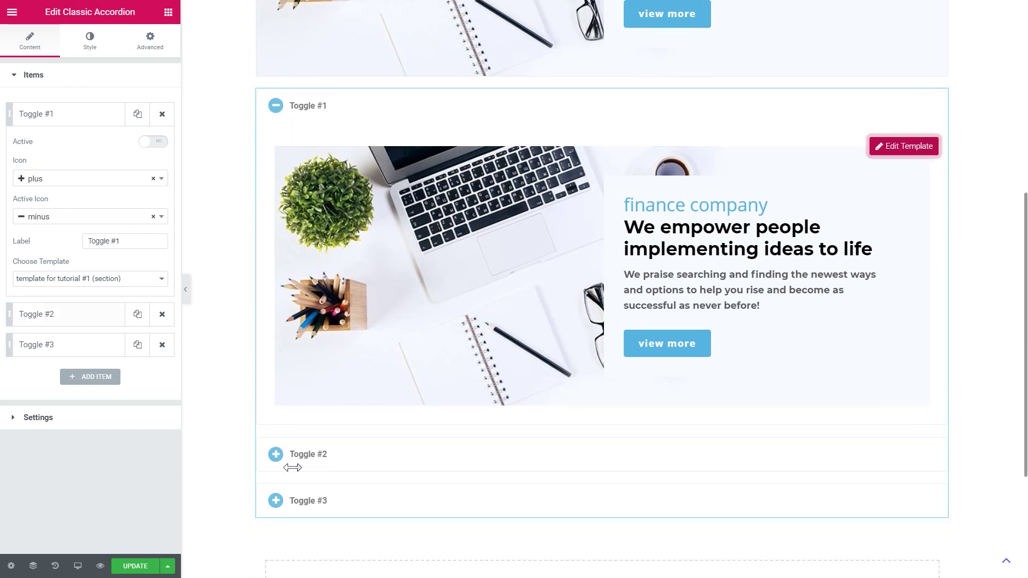
pyautogui.click(299, 453)
pyautogui.scroll(-8, 305, 448)
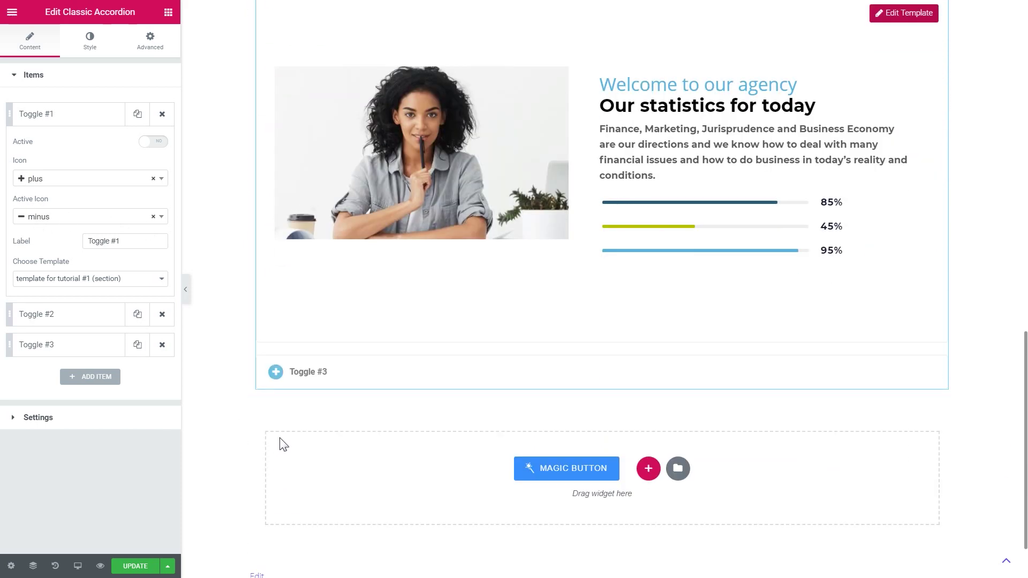
pyautogui.click(284, 378)
pyautogui.scroll(10, 324, 375)
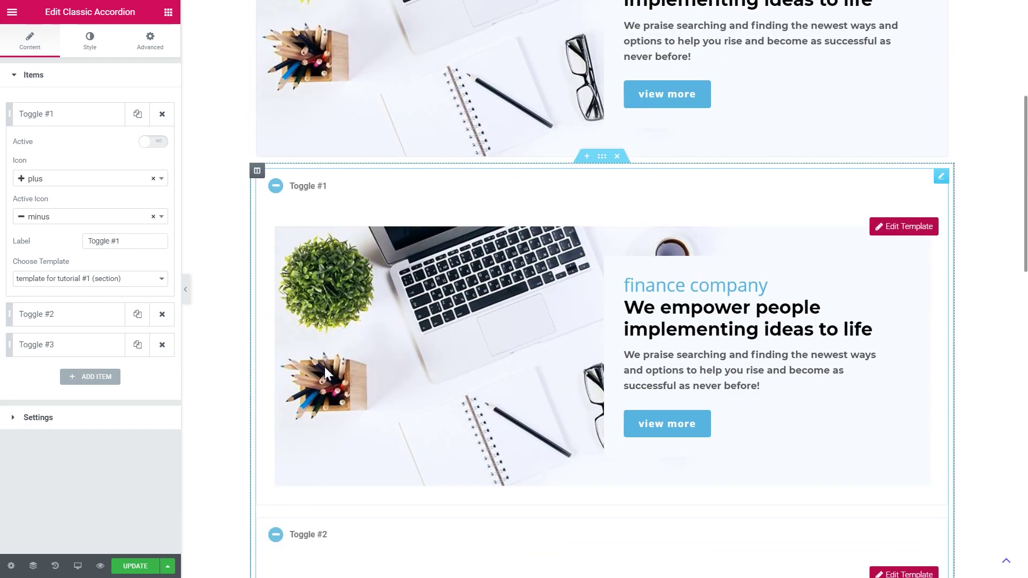
pyautogui.click(113, 241)
pyautogui.write('Name')
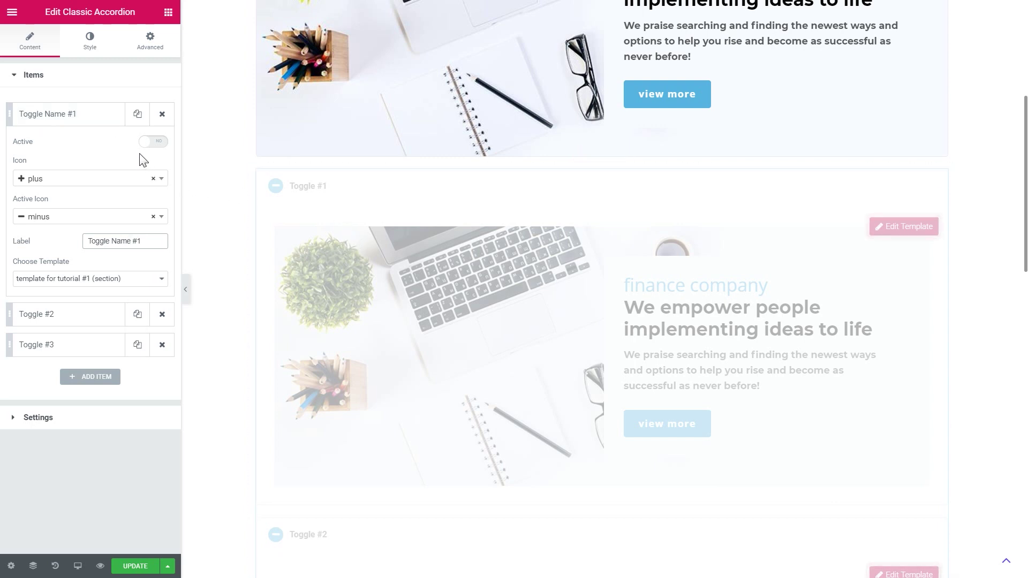
# Collapse the first item's settings and open Toggle Name #1 and Toggle #2 on the page.
pyautogui.click(81, 115)
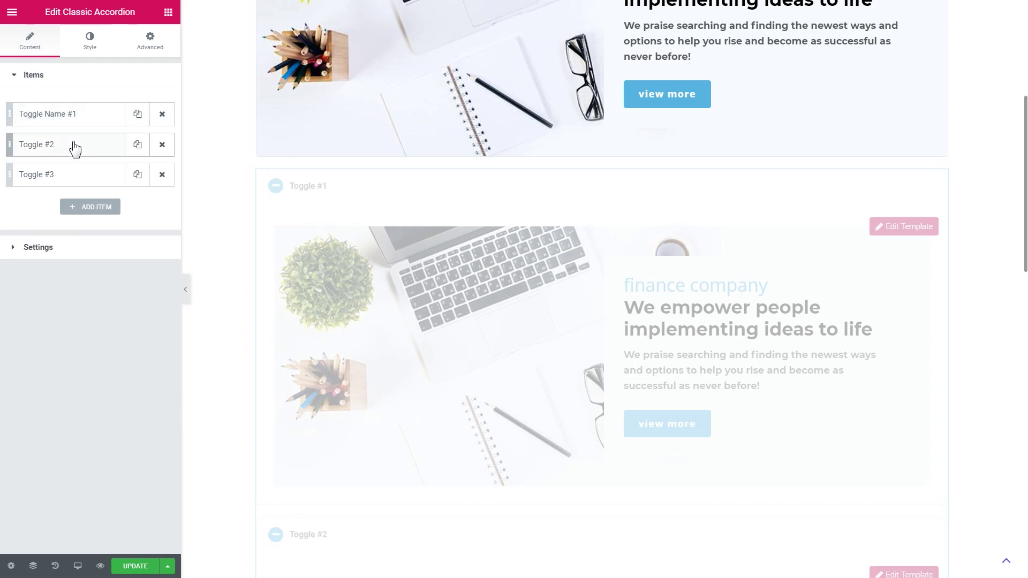
pyautogui.click(276, 186)
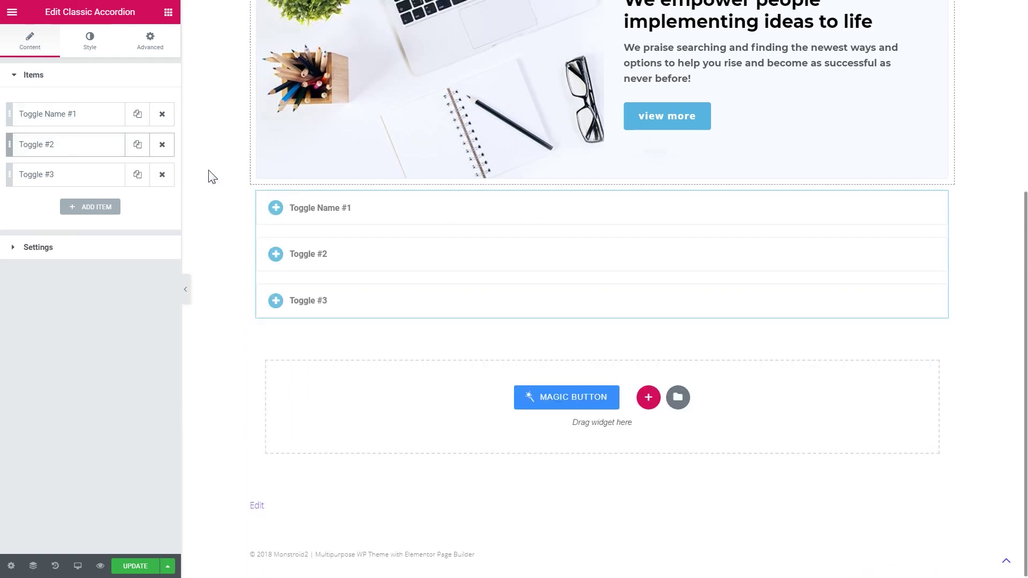
pyautogui.click(275, 207)
pyautogui.click(285, 386)
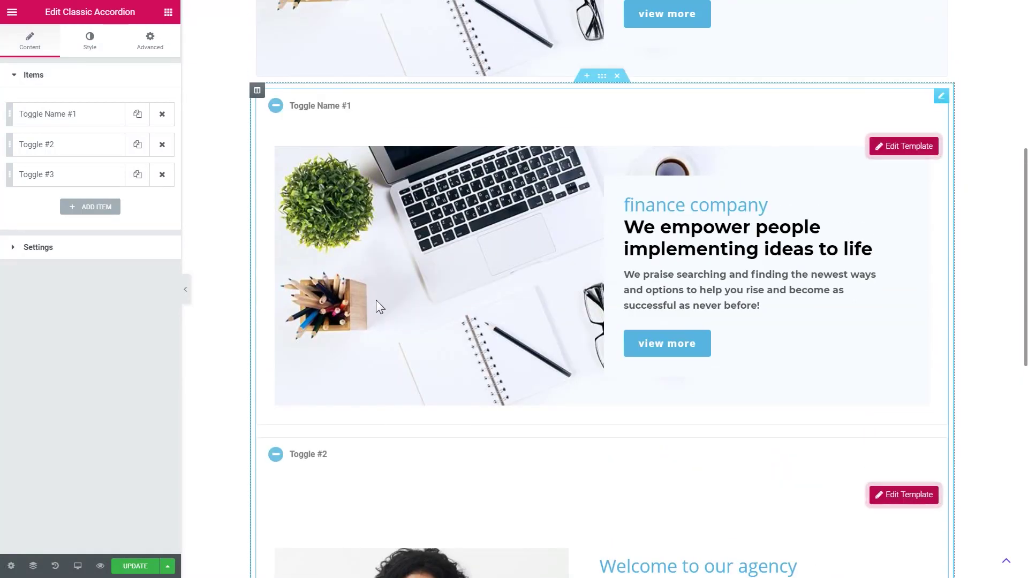
pyautogui.click(68, 254)
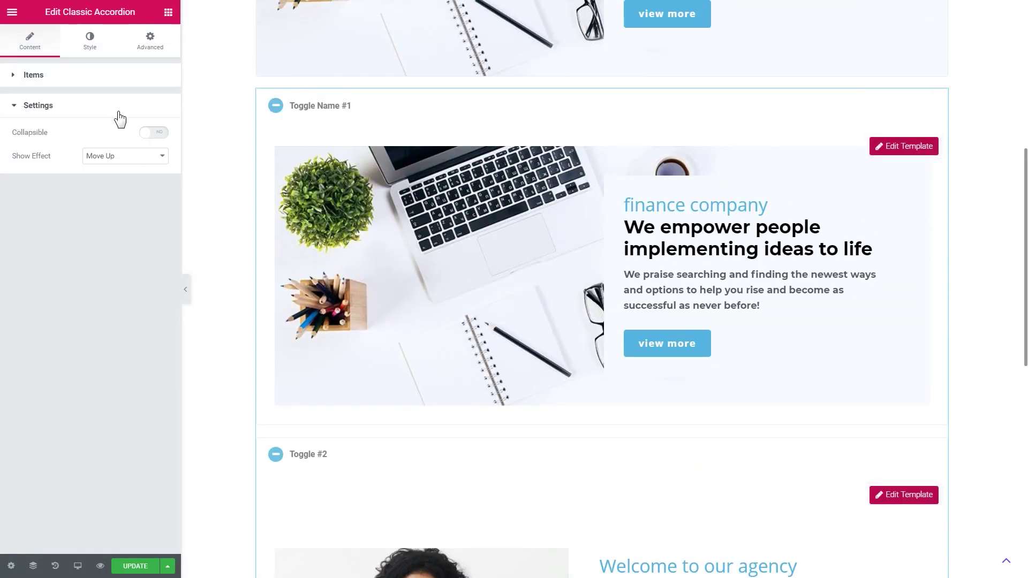
# Turn Collapsible on and test it by opening Toggle Name #1, Toggle #2, then Toggle #3.
pyautogui.click(148, 134)
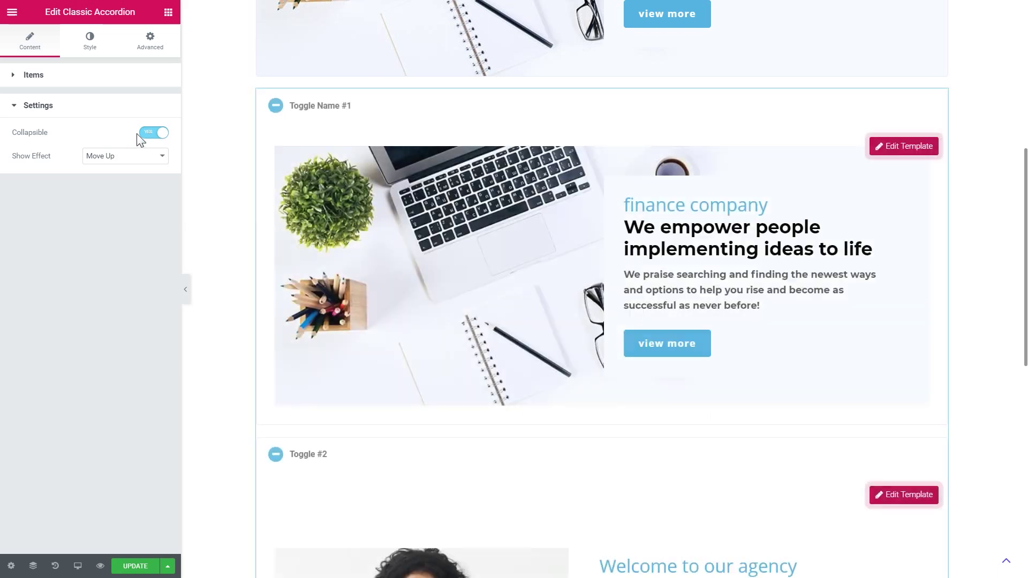
pyautogui.click(276, 209)
pyautogui.scroll(-4, 275, 208)
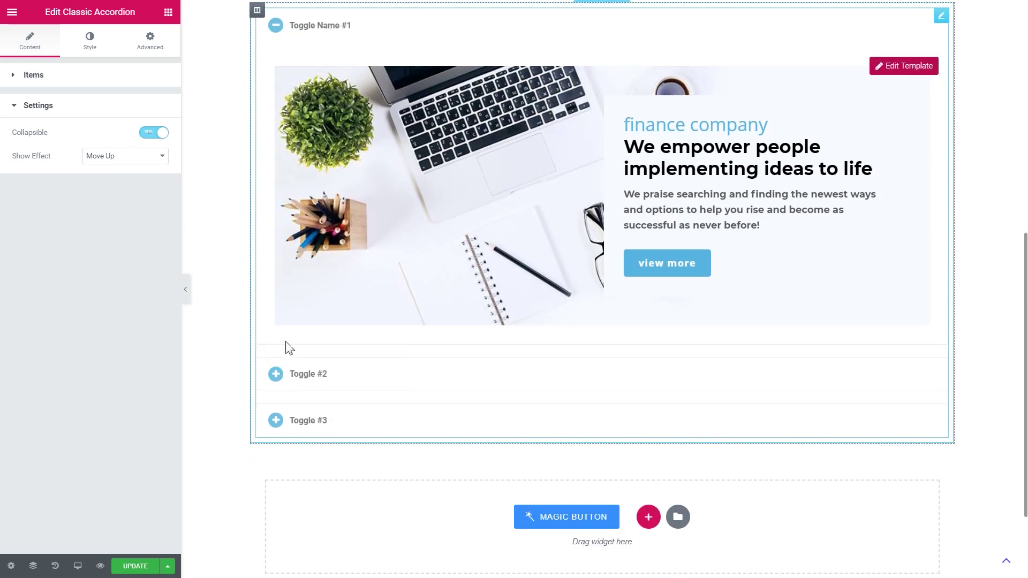
pyautogui.click(277, 375)
pyautogui.scroll(-2, 289, 343)
pyautogui.click(276, 391)
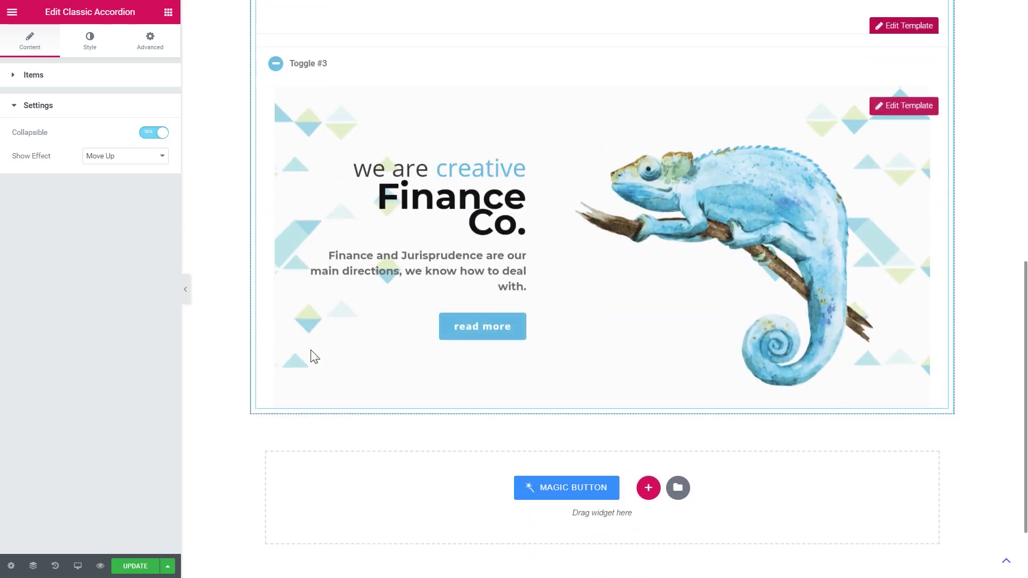
pyautogui.scroll(3, 312, 356)
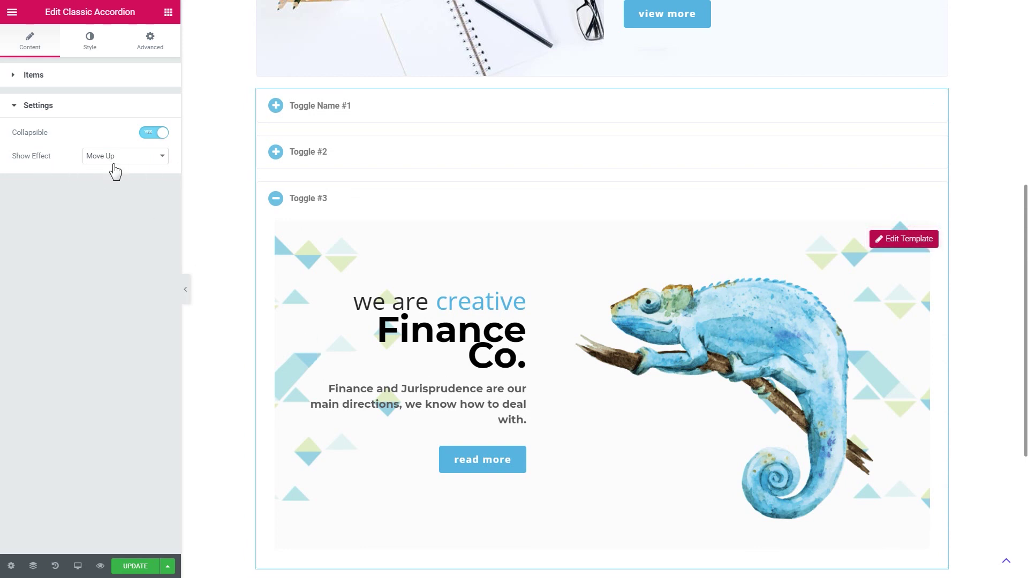
pyautogui.click(88, 48)
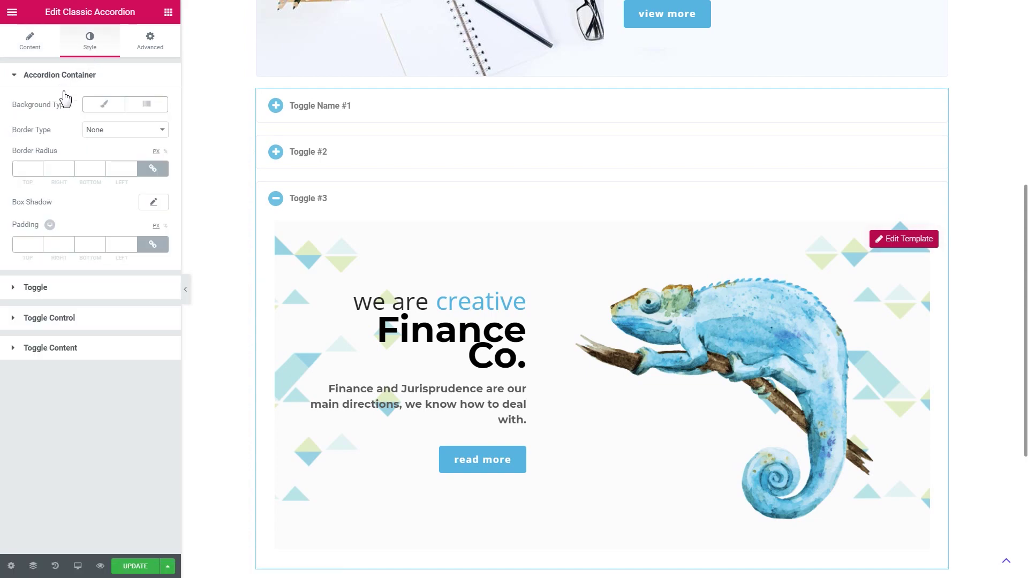
# Reopen Toggle #2 and then Toggle Name #1, and hide the editing panel for a preview.
pyautogui.click(277, 163)
pyautogui.scroll(6, 278, 164)
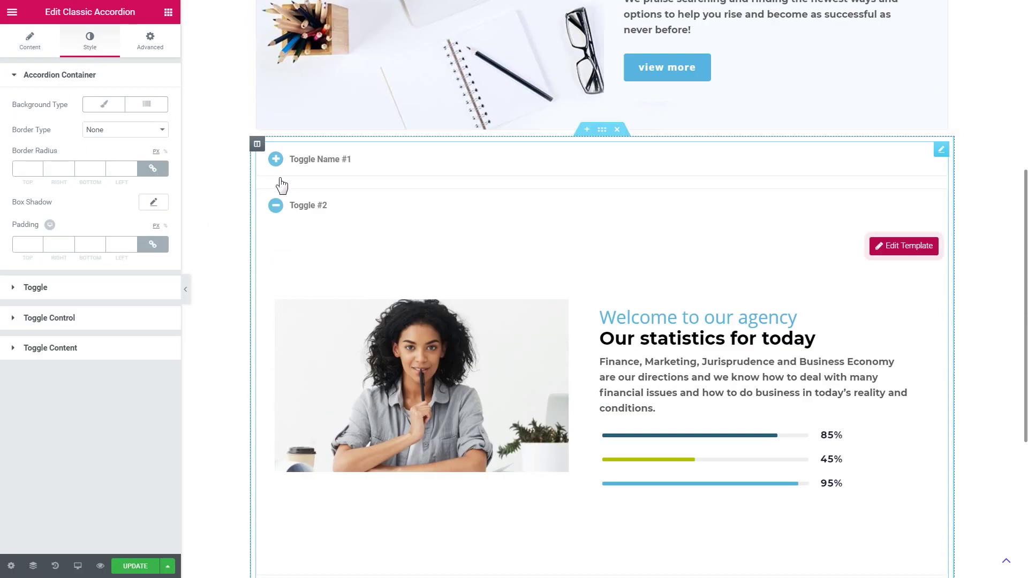
pyautogui.scroll(-5, 315, 269)
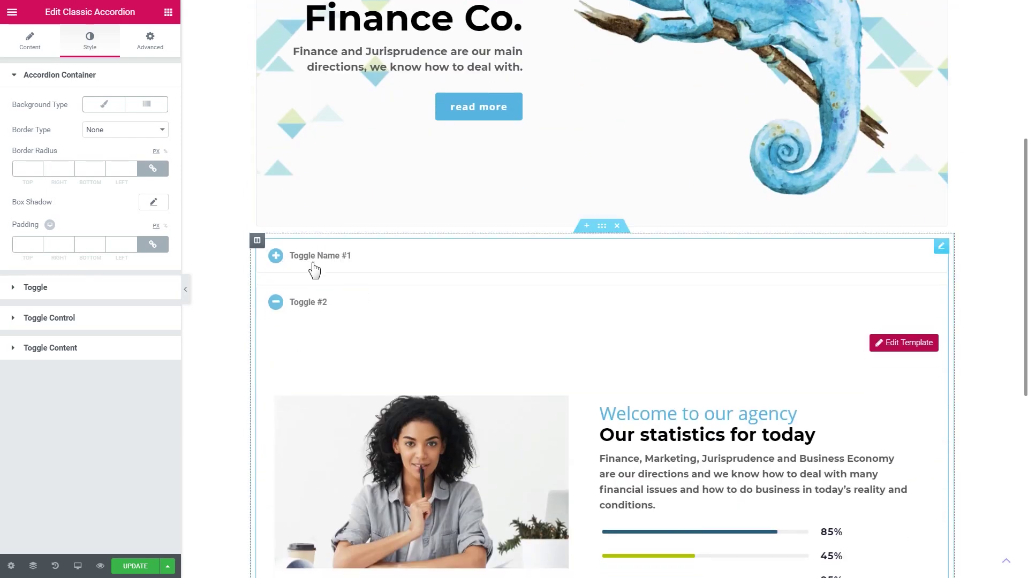
pyautogui.click(275, 256)
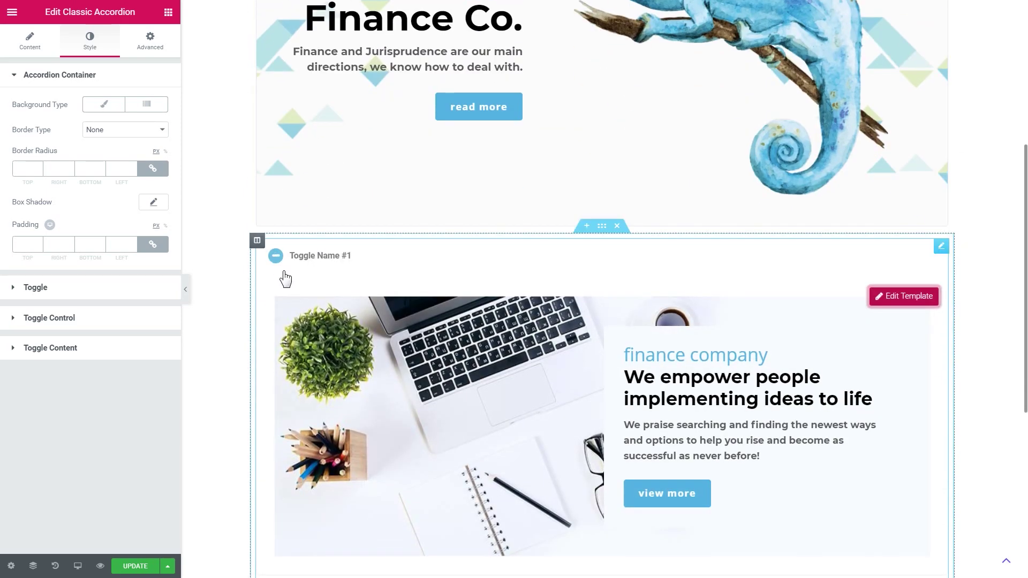
pyautogui.scroll(-3, 300, 291)
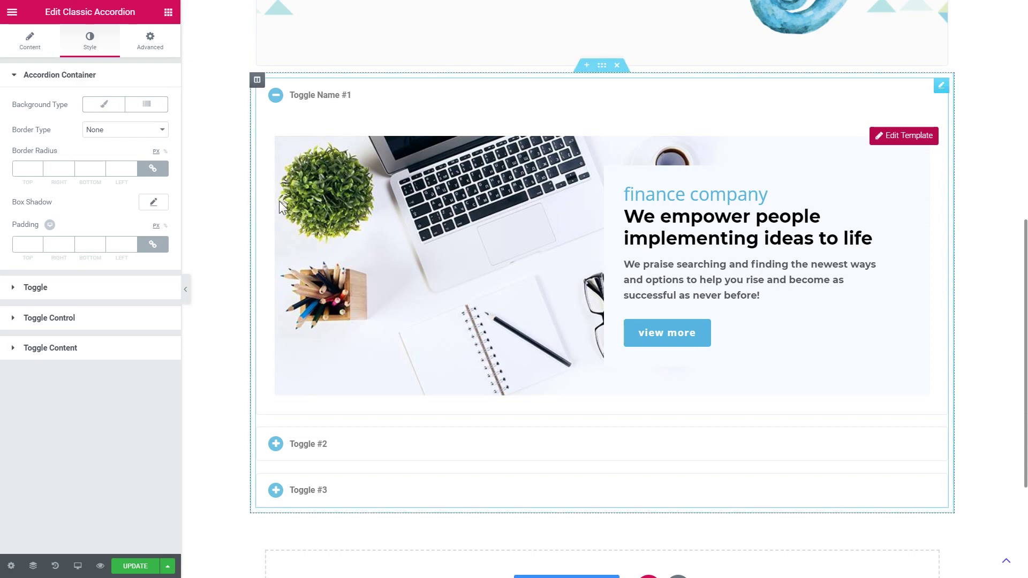
pyautogui.click(188, 284)
# In the preview, switch through Tab Name #1, Tab #2, Tab #3 and back to Tab #2.
pyautogui.scroll(9, 436, 388)
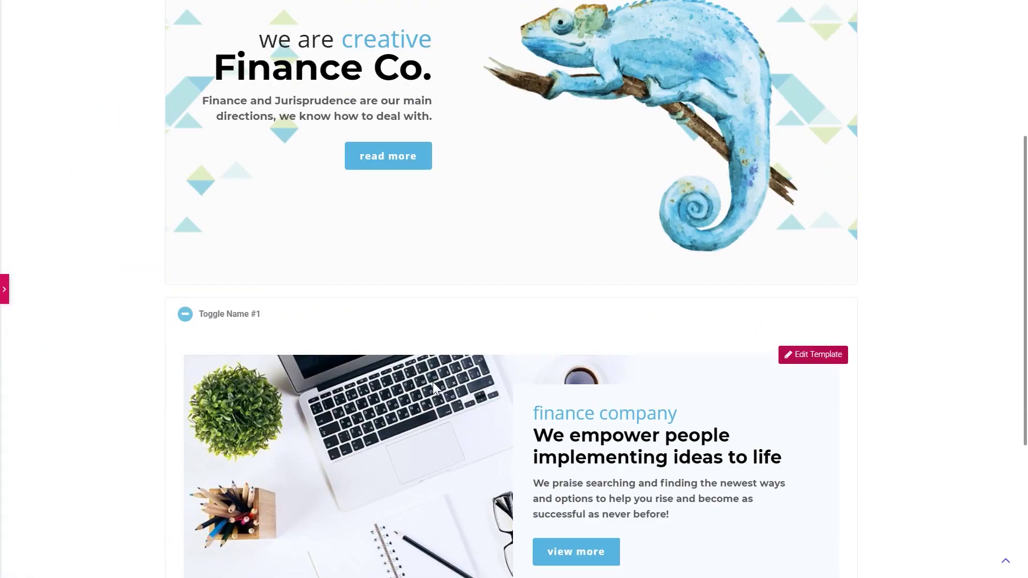
pyautogui.click(220, 197)
pyautogui.click(279, 195)
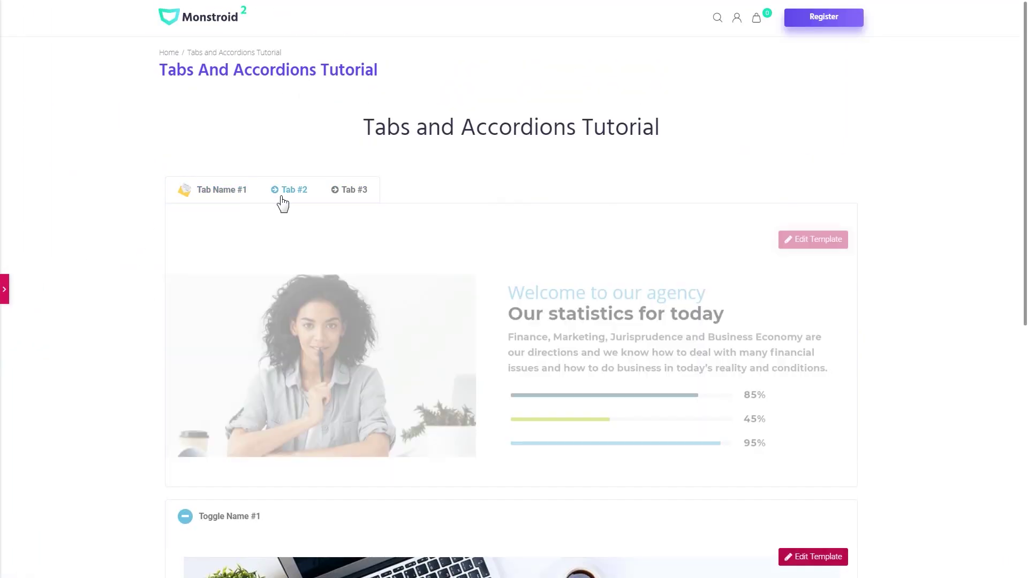
pyautogui.click(349, 190)
pyautogui.click(289, 189)
# Open Toggle #2's statistics template, then Toggle #3's chameleon template.
pyautogui.scroll(-3, 124, 264)
pyautogui.scroll(-4, 188, 298)
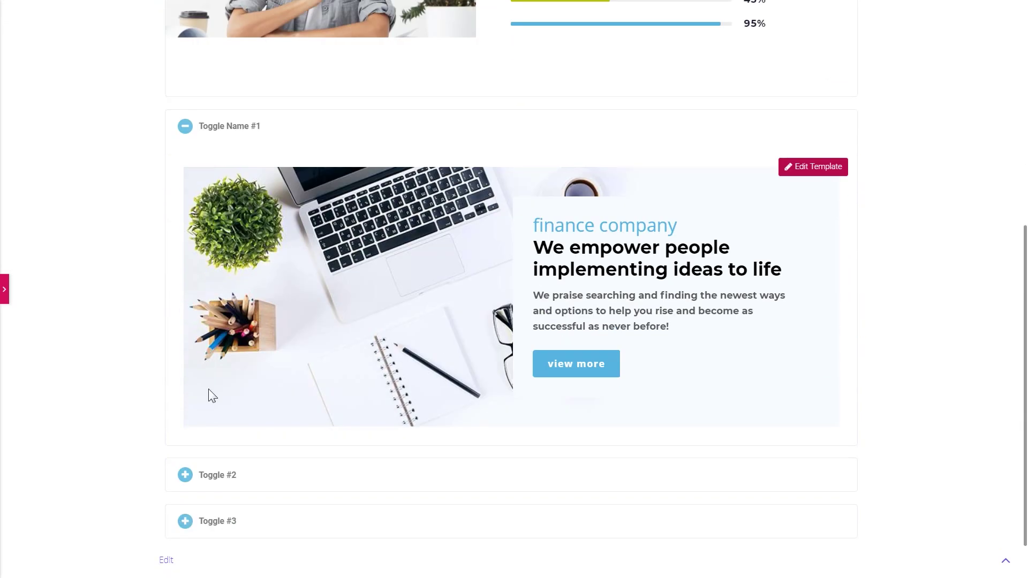
pyautogui.click(188, 484)
pyautogui.scroll(-2, 167, 353)
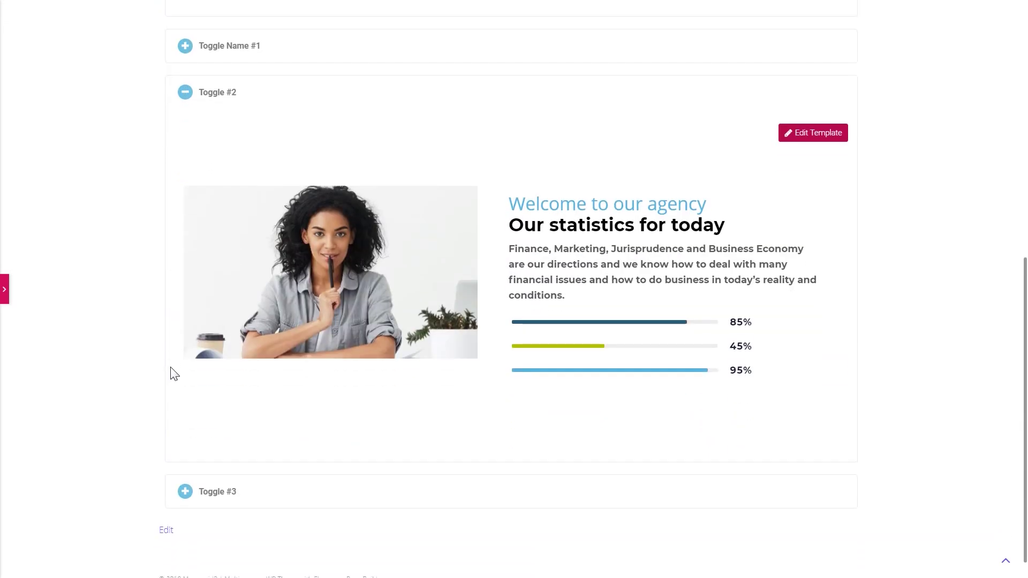
pyautogui.click(186, 492)
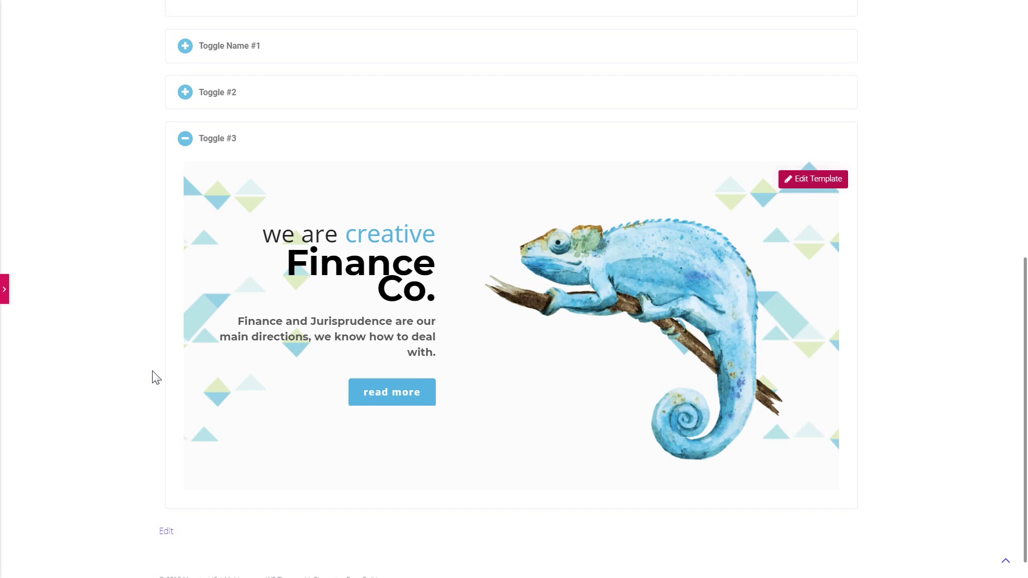
pyautogui.scroll(9, 155, 378)
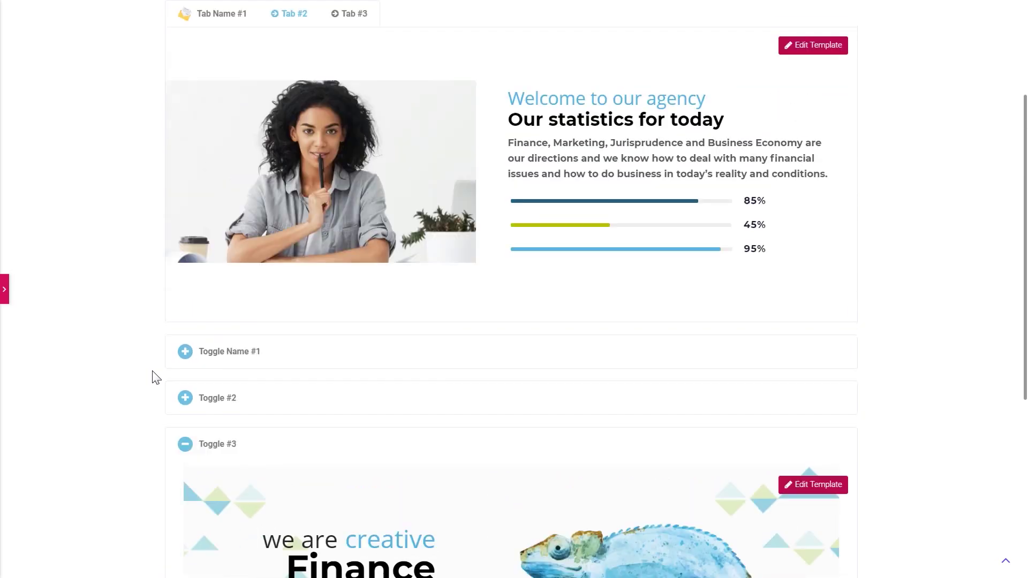